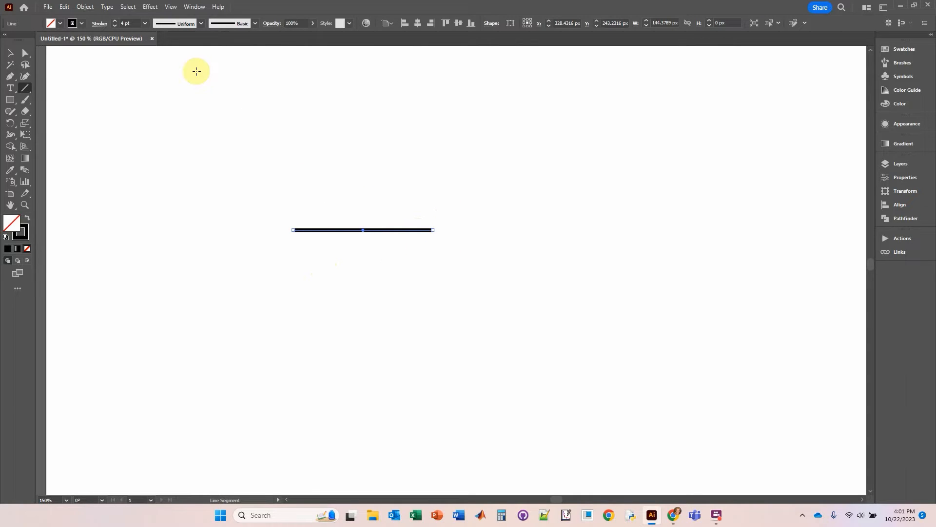
{"action": "left_click", "coordinate": [97, 25]}
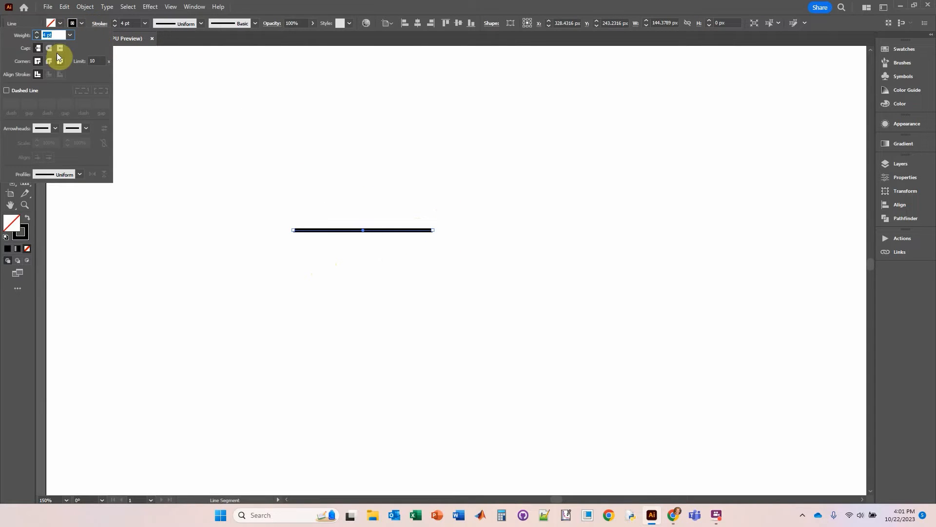
{"action": "left_click", "coordinate": [85, 129]}
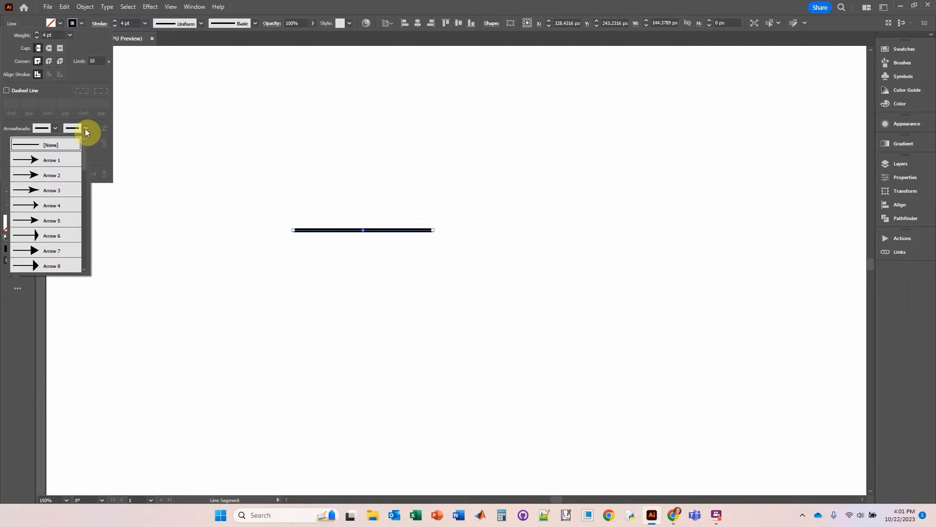
{"action": "scroll", "coordinate": [41, 200], "scroll_direction": "down", "scroll_amount": 3}
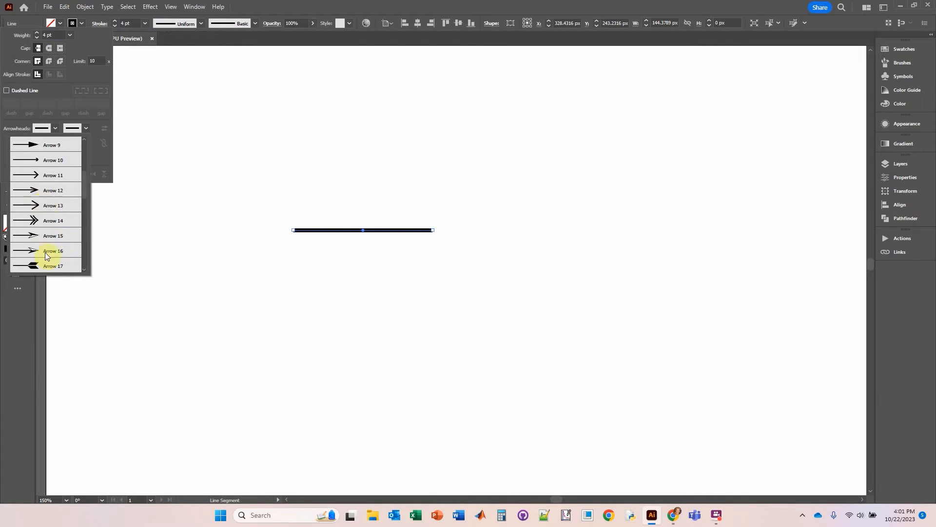
{"action": "left_click", "coordinate": [303, 8]}
{"action": "left_click", "coordinate": [294, 5]}
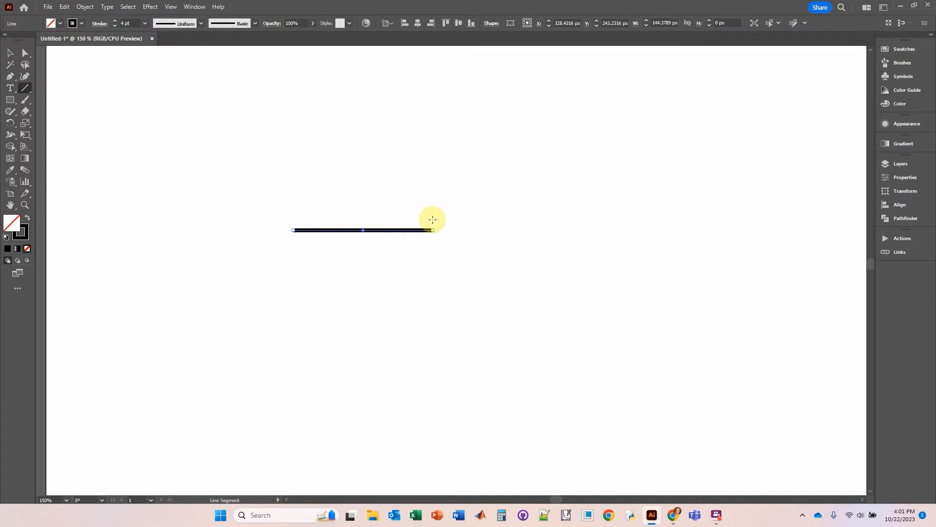
- Add the Arrow 5 arrowhead to the right end of the selected line
{"action": "left_click", "coordinate": [100, 25]}
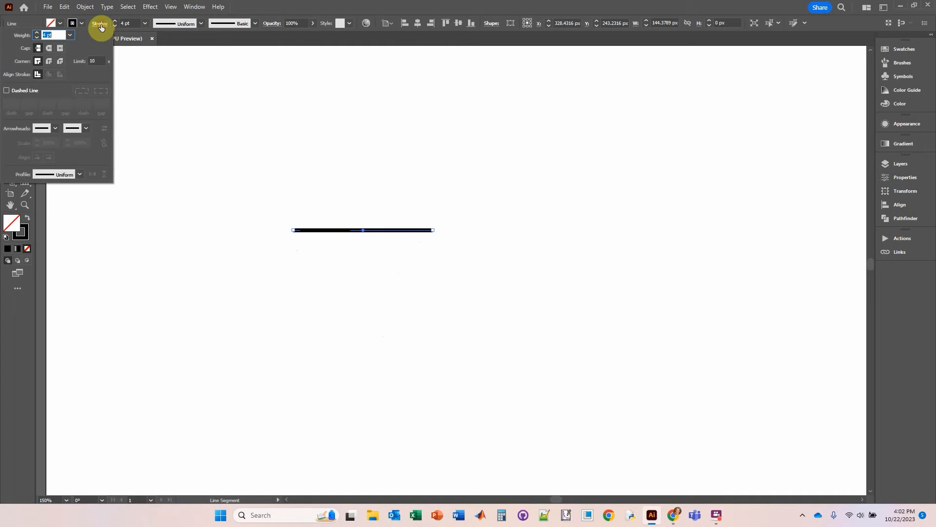
{"action": "left_click", "coordinate": [86, 128]}
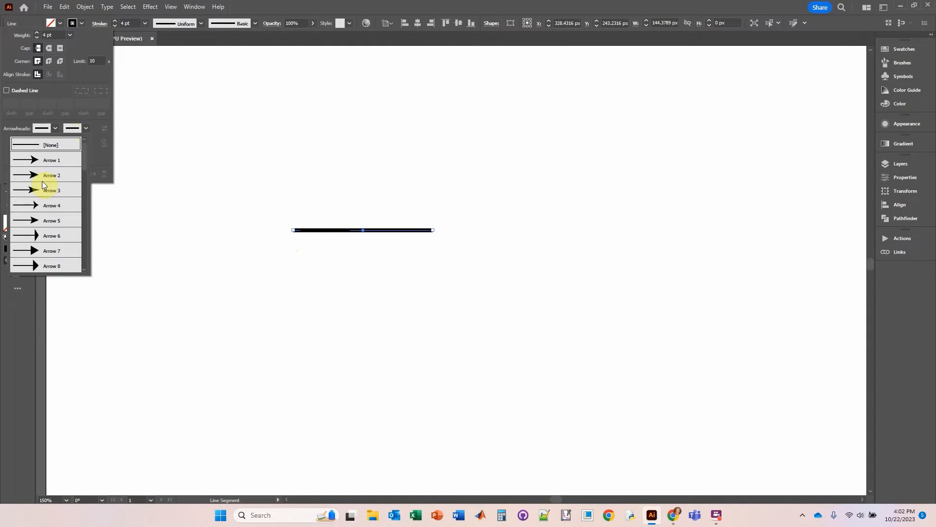
{"action": "left_click", "coordinate": [38, 220]}
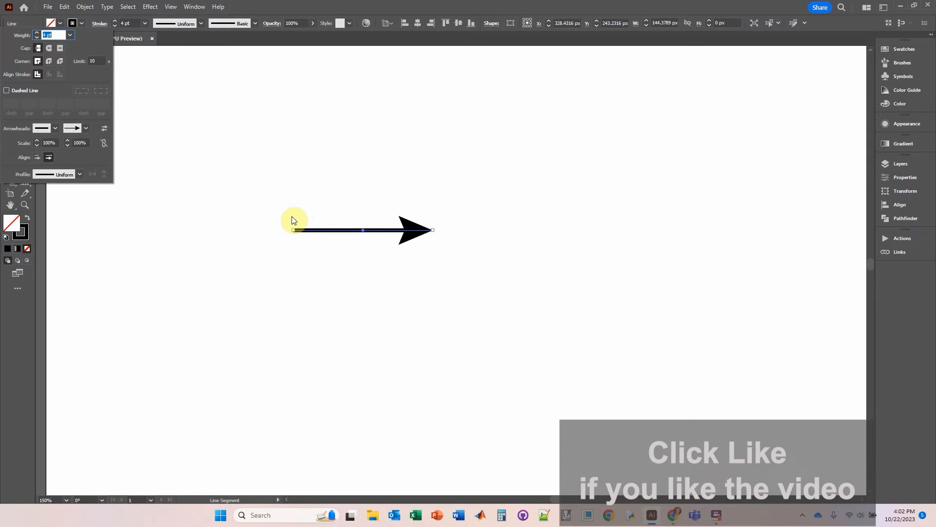
- Try Arrow 2, Arrow 18 and Arrow 20 as the line's start arrowhead, and set it back to None
{"action": "left_click", "coordinate": [54, 128]}
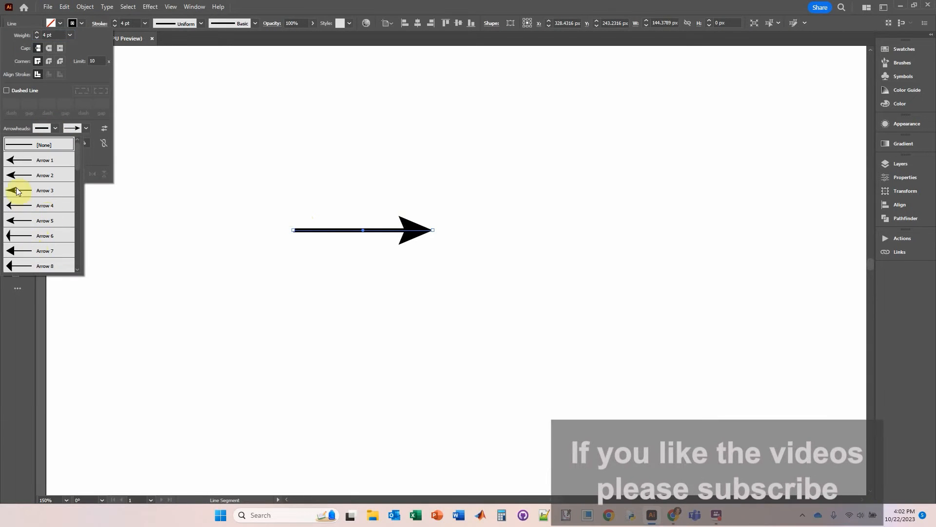
{"action": "left_click", "coordinate": [21, 179]}
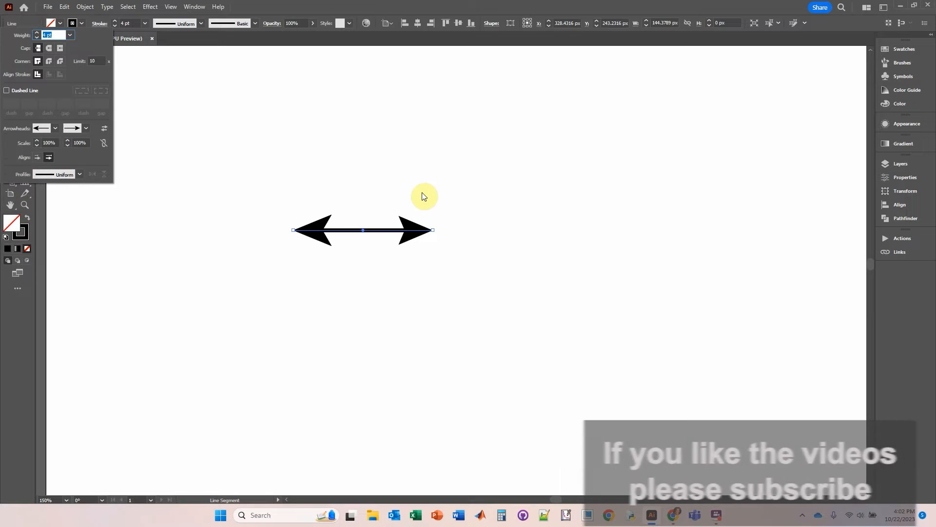
{"action": "left_click", "coordinate": [55, 128]}
{"action": "scroll", "coordinate": [37, 257], "scroll_direction": "down", "scroll_amount": 3}
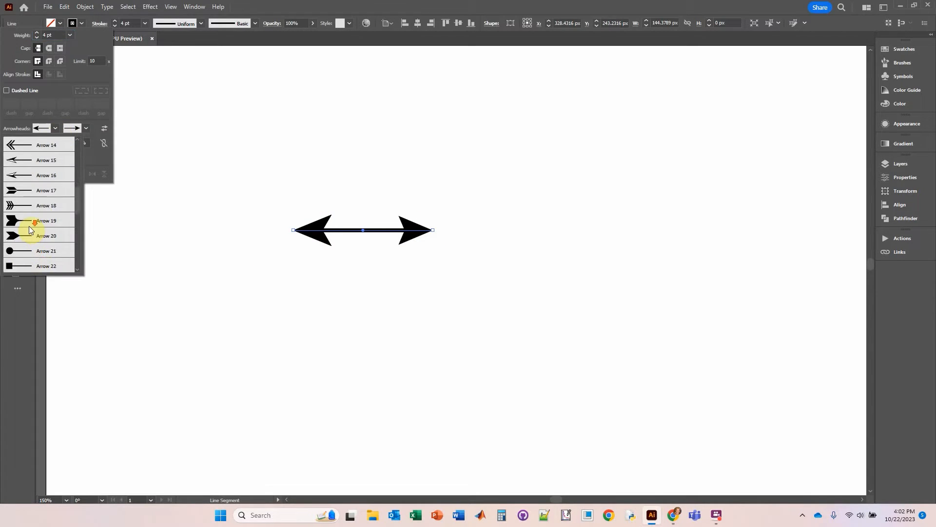
{"action": "left_click", "coordinate": [23, 205]}
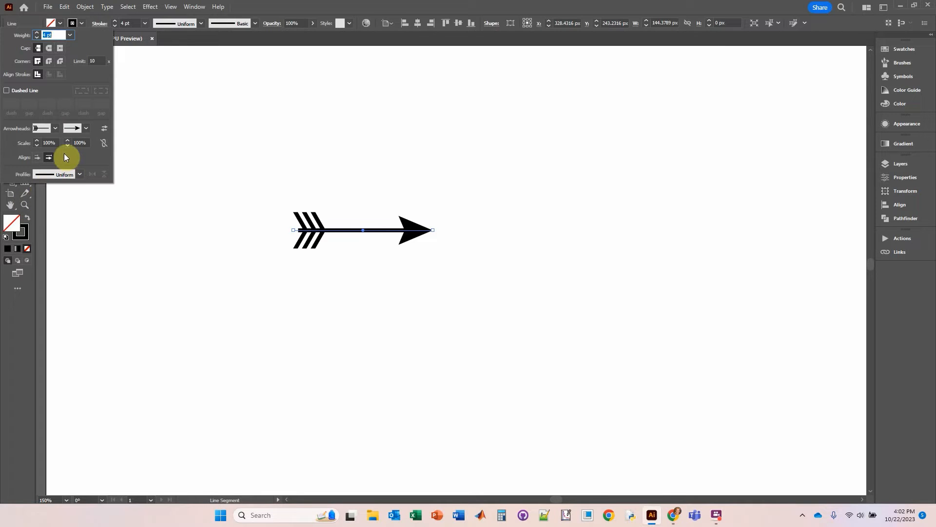
{"action": "left_click", "coordinate": [57, 128]}
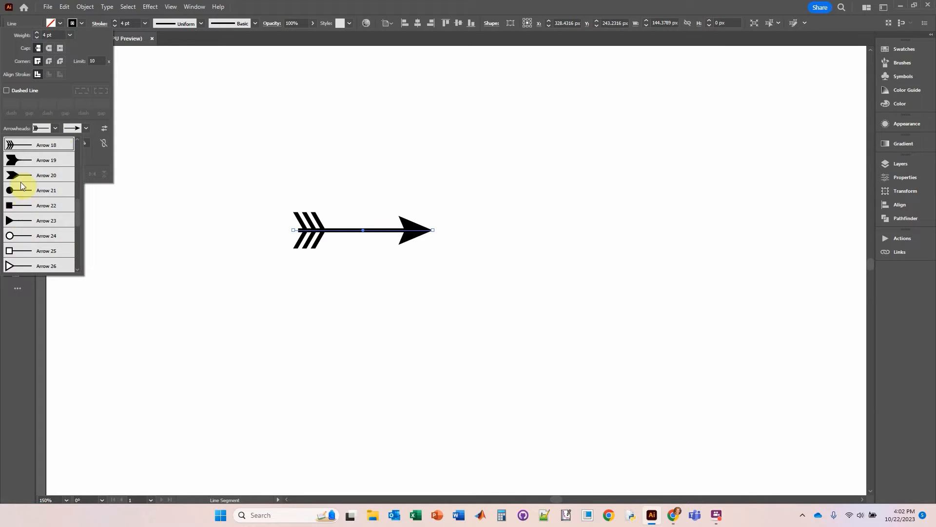
{"action": "left_click", "coordinate": [20, 178]}
{"action": "left_click", "coordinate": [56, 129]}
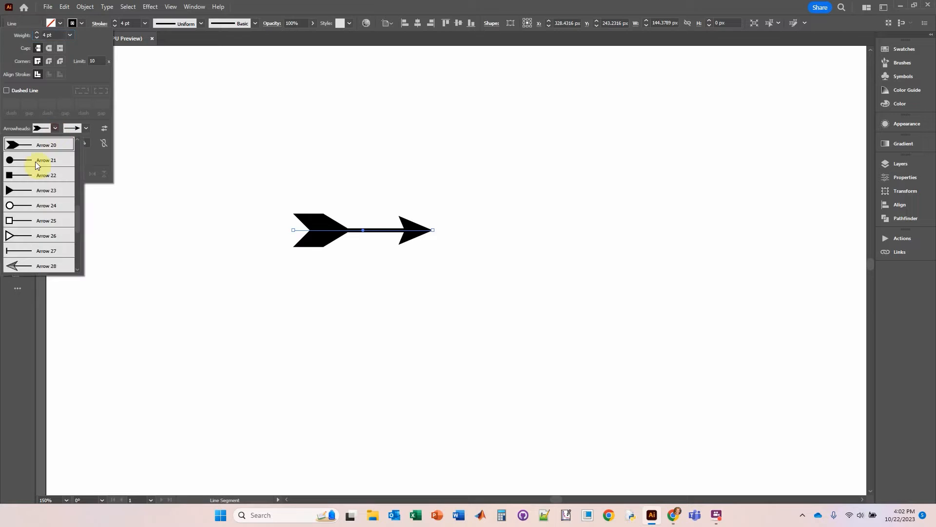
{"action": "scroll", "coordinate": [39, 171], "scroll_direction": "up", "scroll_amount": 6}
{"action": "left_click", "coordinate": [26, 149]}
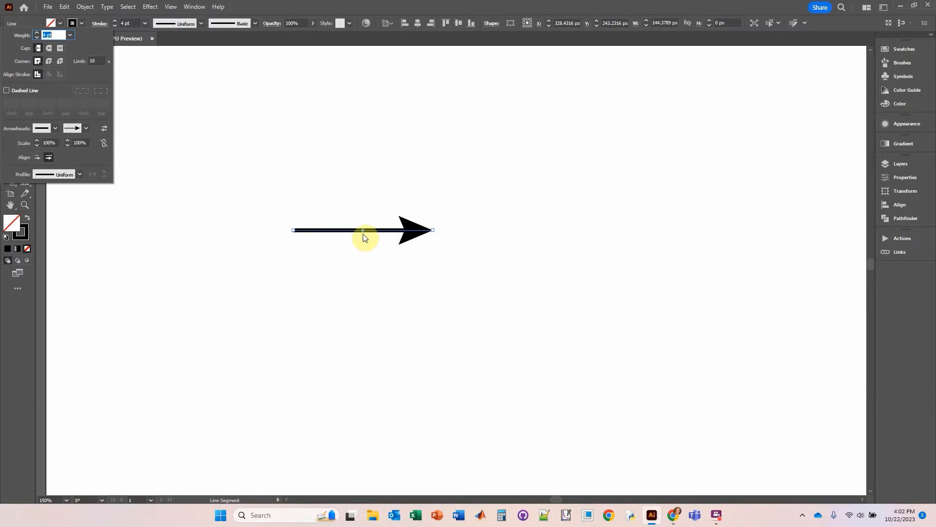
- Increase the arrow's stroke weight to 13 pt
{"action": "left_click", "coordinate": [116, 21]}
{"action": "left_click", "coordinate": [116, 22]}
{"action": "left_click", "coordinate": [116, 21]}
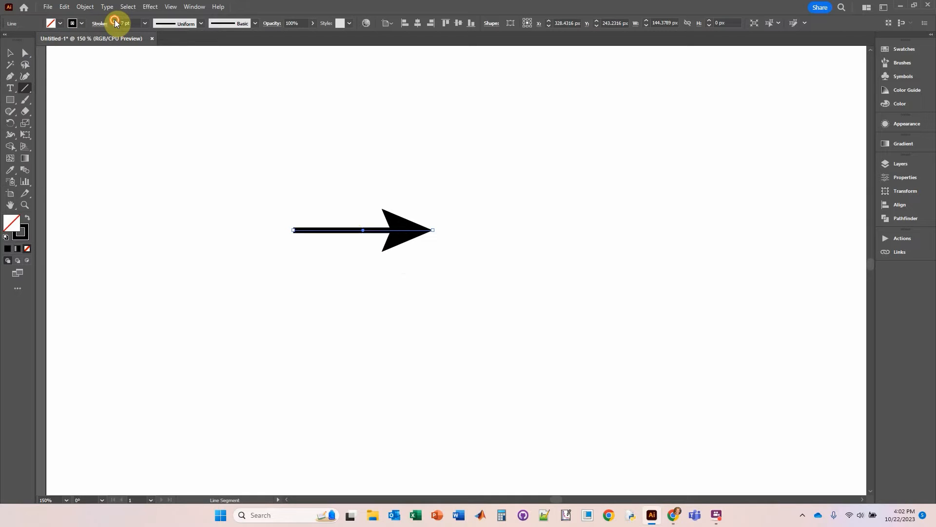
{"action": "left_click", "coordinate": [115, 21]}
{"action": "left_click", "coordinate": [116, 22]}
{"action": "left_click", "coordinate": [115, 21]}
{"action": "left_click", "coordinate": [116, 22]}
{"action": "left_click", "coordinate": [115, 21]}
{"action": "left_click", "coordinate": [115, 21]}
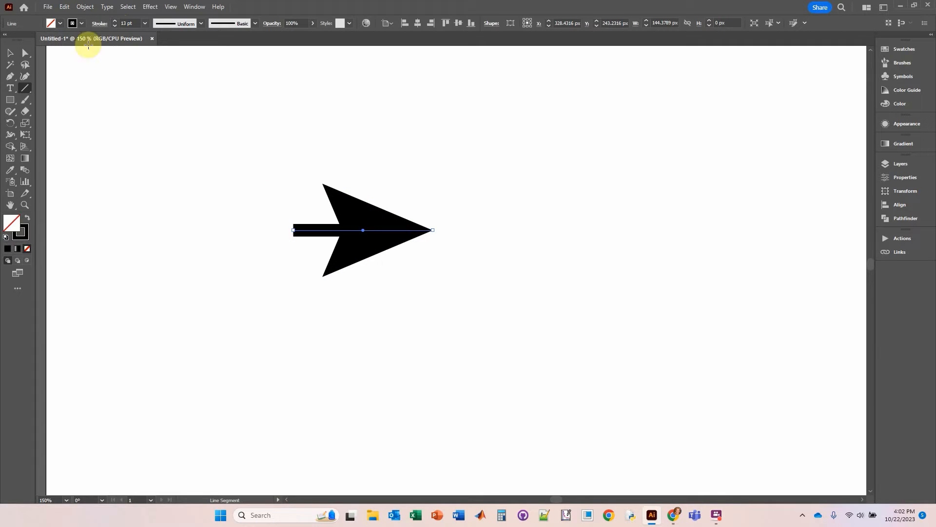
- Set the scale of the arrow's end arrowhead to 60%
{"action": "left_click", "coordinate": [94, 24]}
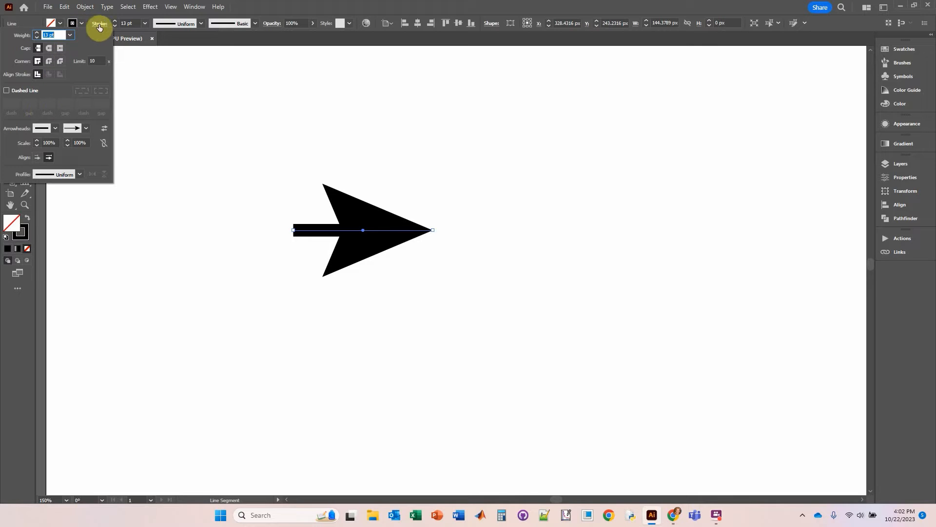
{"action": "left_click", "coordinate": [80, 143]}
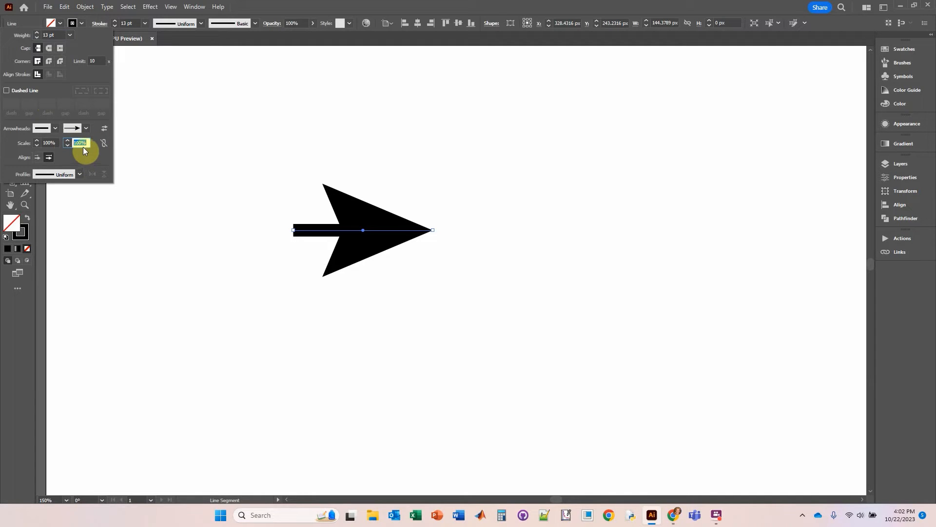
{"action": "left_click", "coordinate": [54, 143]}
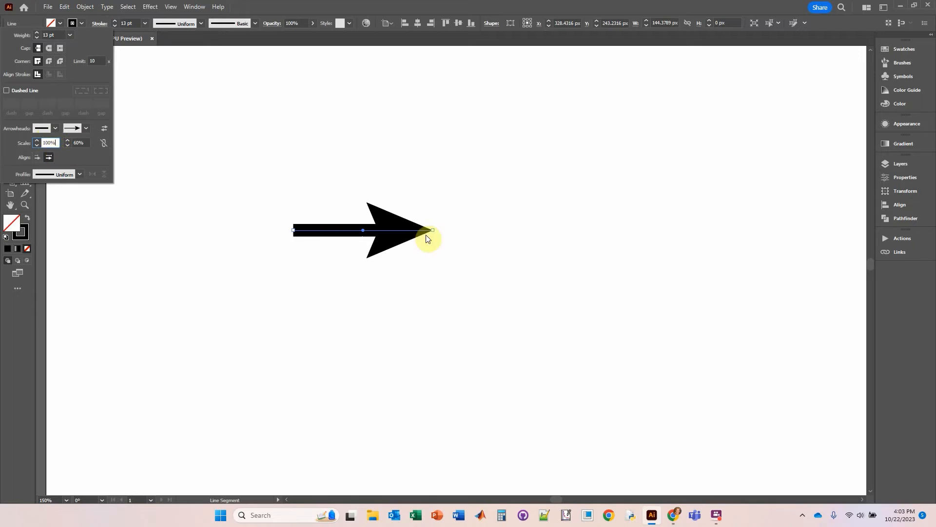
- Set the end arrowhead's scale to 50% and change its style to Arrow 7
{"action": "left_click", "coordinate": [76, 142]}
{"action": "type", "text": "50"}
{"action": "left_click", "coordinate": [50, 142]}
{"action": "left_click", "coordinate": [87, 129]}
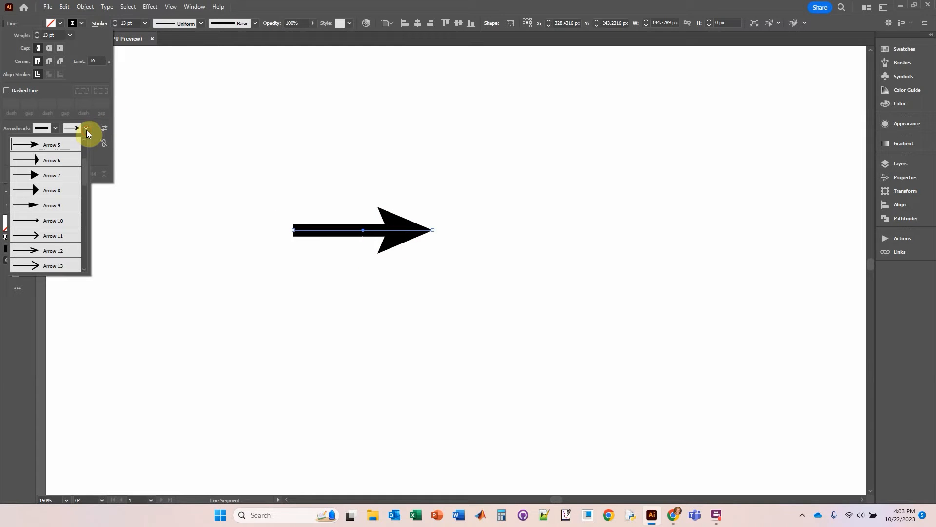
{"action": "left_click", "coordinate": [32, 176]}
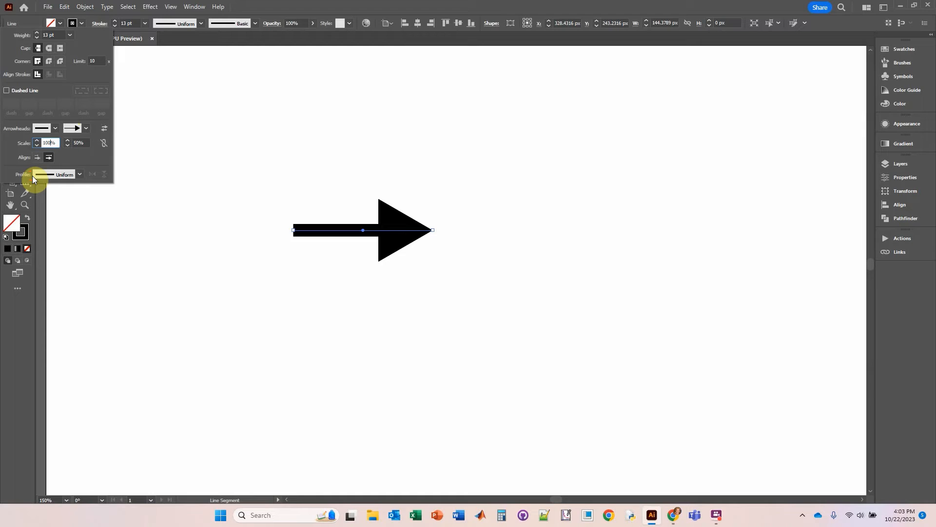
- Increase the arrow's stroke weight to 19 pt
{"action": "left_click", "coordinate": [115, 22]}
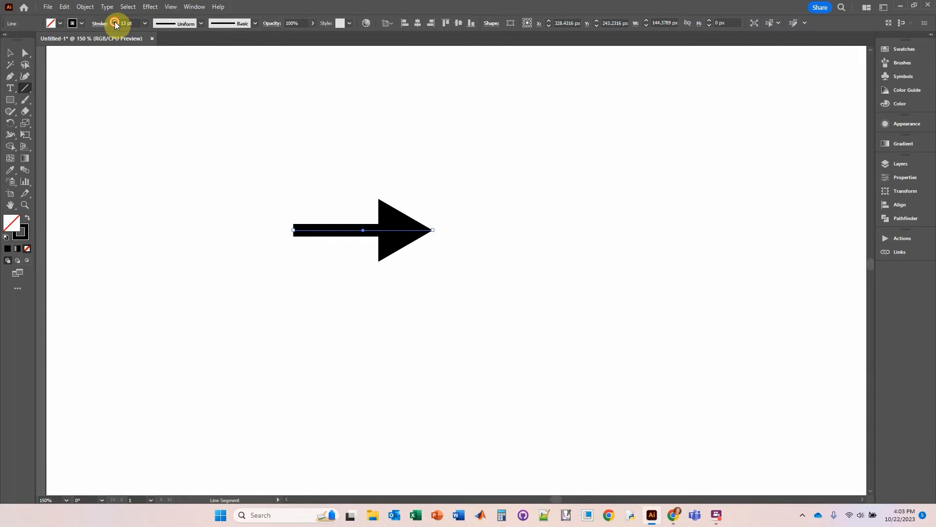
{"action": "left_click", "coordinate": [115, 22]}
{"action": "left_click", "coordinate": [115, 21]}
{"action": "left_click", "coordinate": [115, 21]}
{"action": "left_click", "coordinate": [115, 21]}
{"action": "left_click", "coordinate": [115, 21]}
{"action": "left_click", "coordinate": [115, 22]}
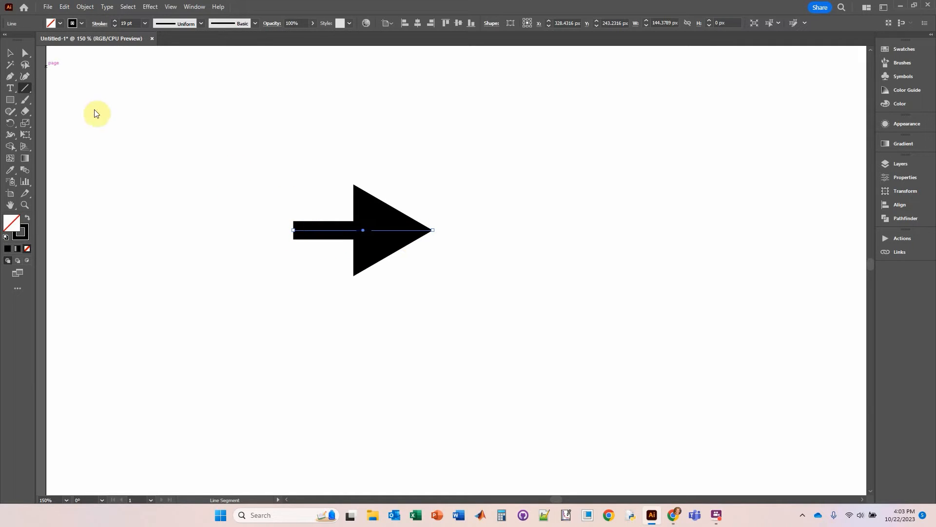
- Try a 20% scale for the end arrowhead and settle on 30%
{"action": "left_click", "coordinate": [100, 24]}
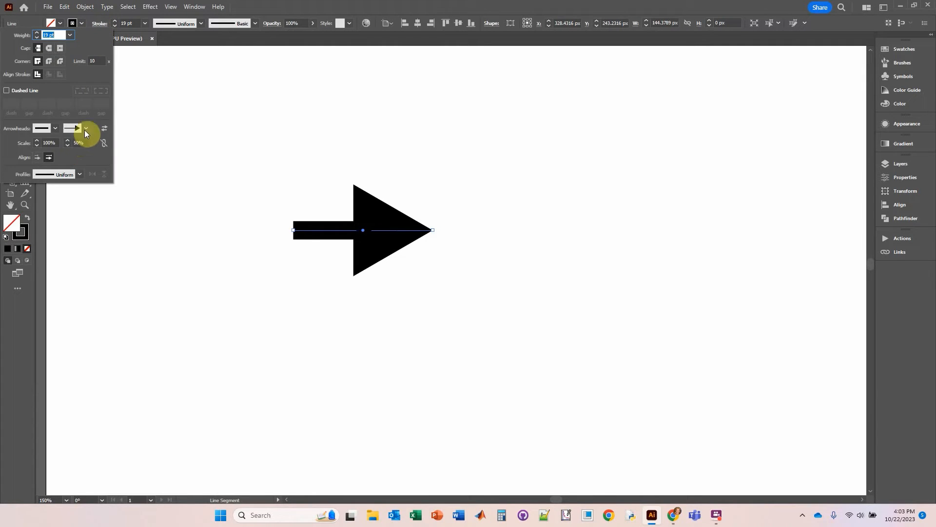
{"action": "double_click", "coordinate": [74, 142]}
{"action": "left_click", "coordinate": [47, 143]}
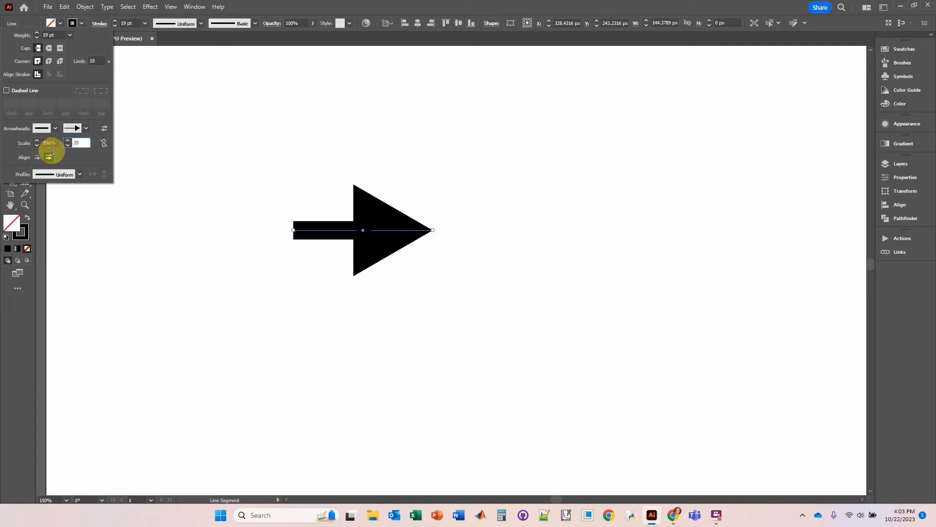
{"action": "double_click", "coordinate": [80, 142]}
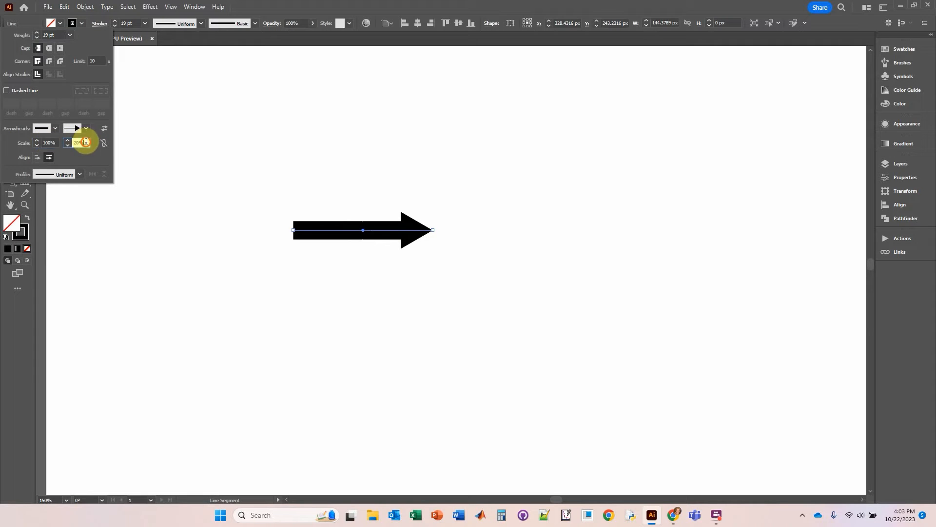
{"action": "left_click", "coordinate": [49, 143]}
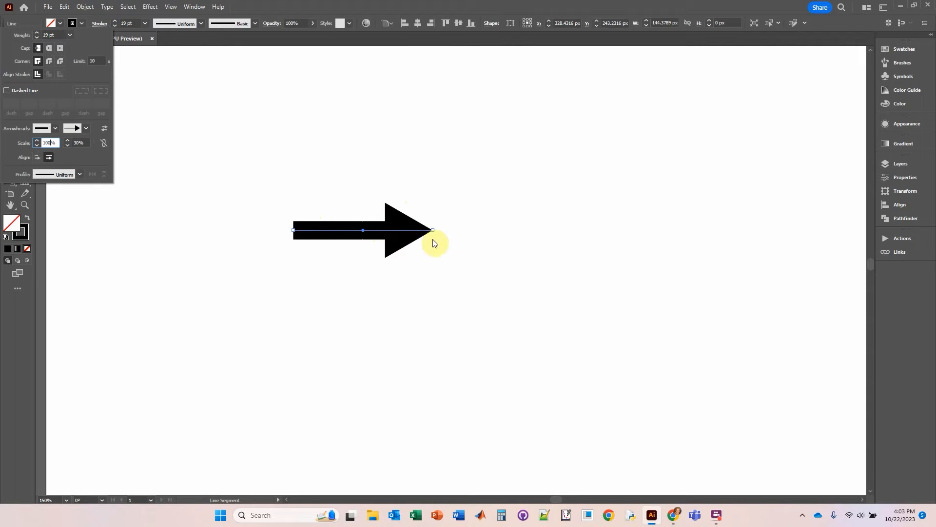
- Try the other arrow tip alignment and swap the start and end arrowheads, restoring both settings
{"action": "left_click", "coordinate": [37, 157]}
{"action": "left_click", "coordinate": [48, 157]}
{"action": "left_click", "coordinate": [106, 129]}
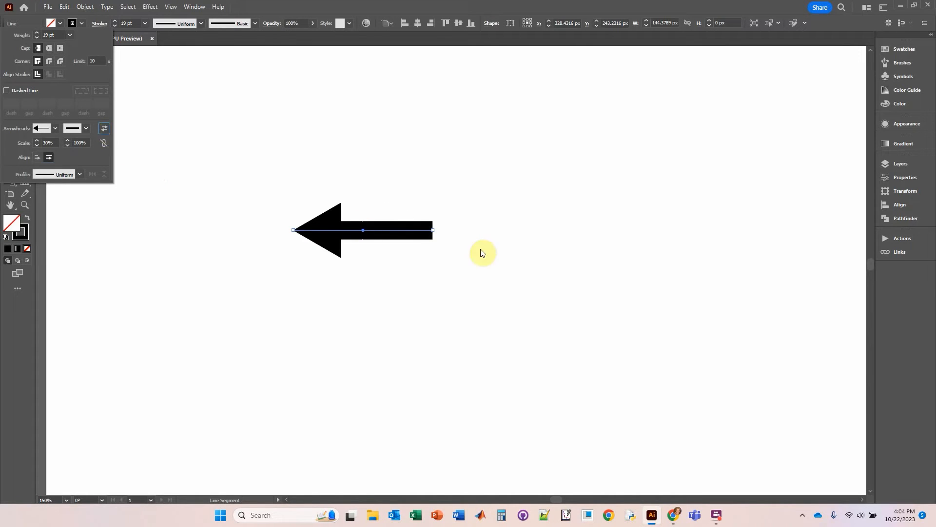
{"action": "left_click", "coordinate": [104, 129]}
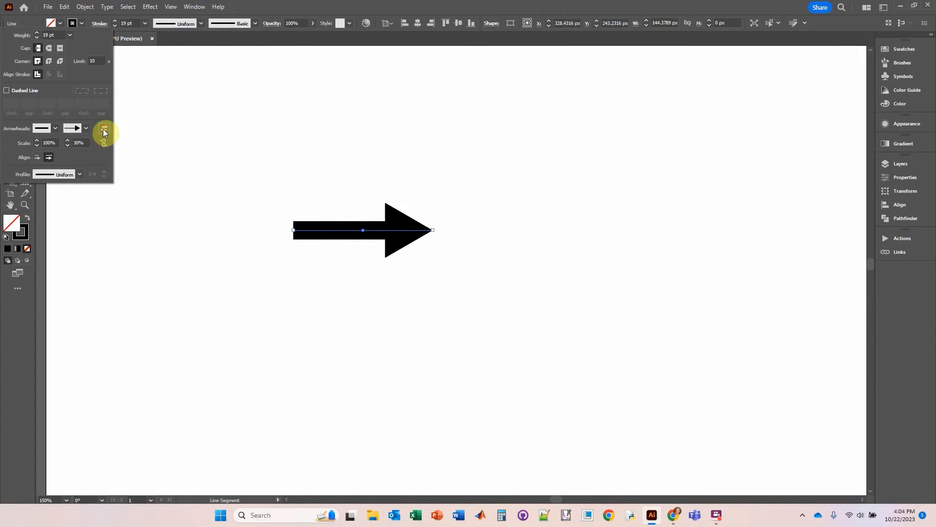
{"action": "left_click", "coordinate": [252, 204]}
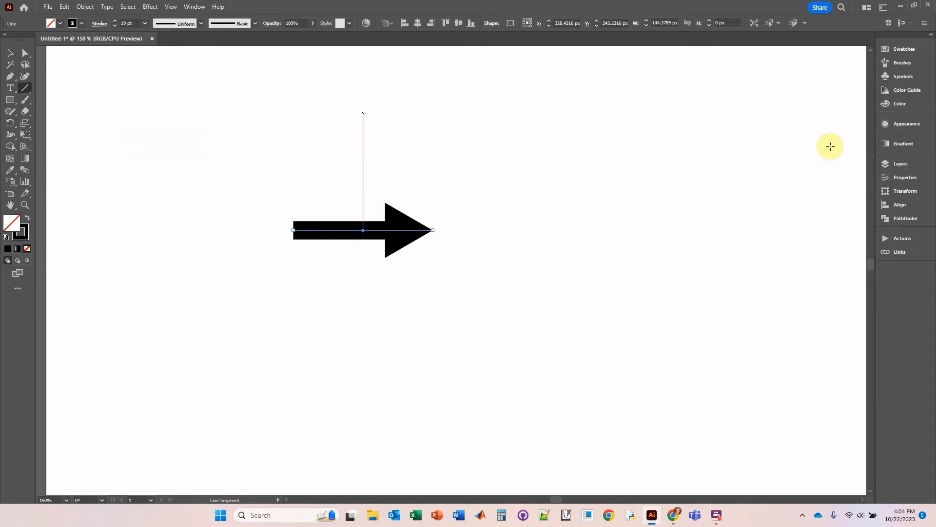
- Apply a linear white-to-black gradient to the arrow's stroke
{"action": "left_click", "coordinate": [195, 7]}
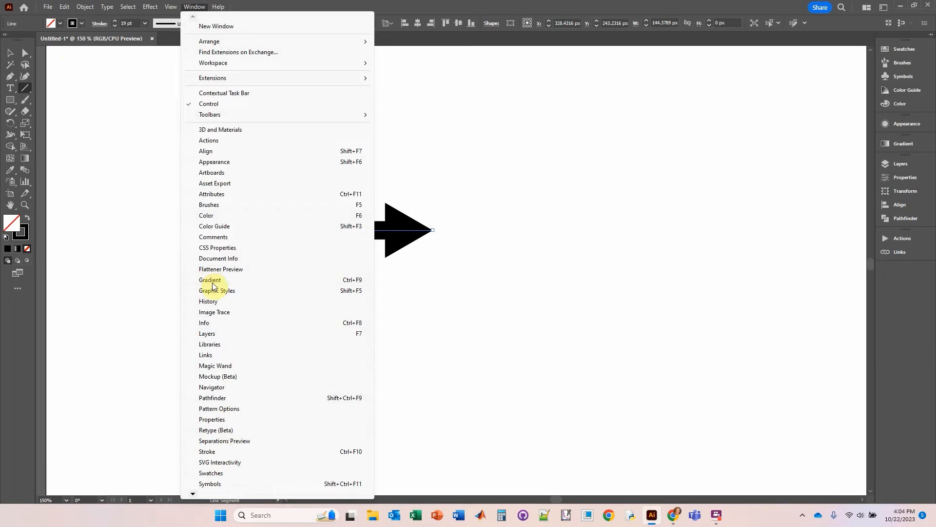
{"action": "left_click", "coordinate": [904, 143]}
{"action": "left_click", "coordinate": [904, 143]}
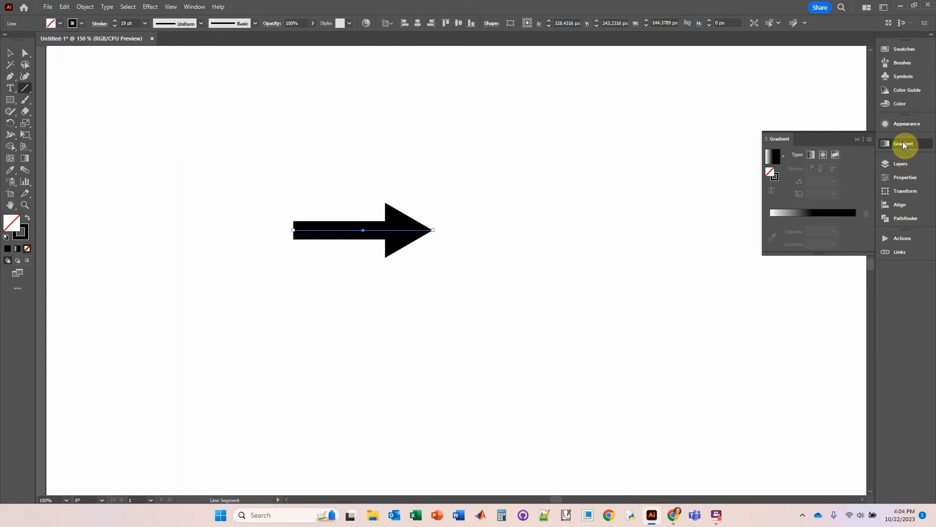
{"action": "left_click", "coordinate": [776, 177]}
{"action": "left_click", "coordinate": [812, 155]}
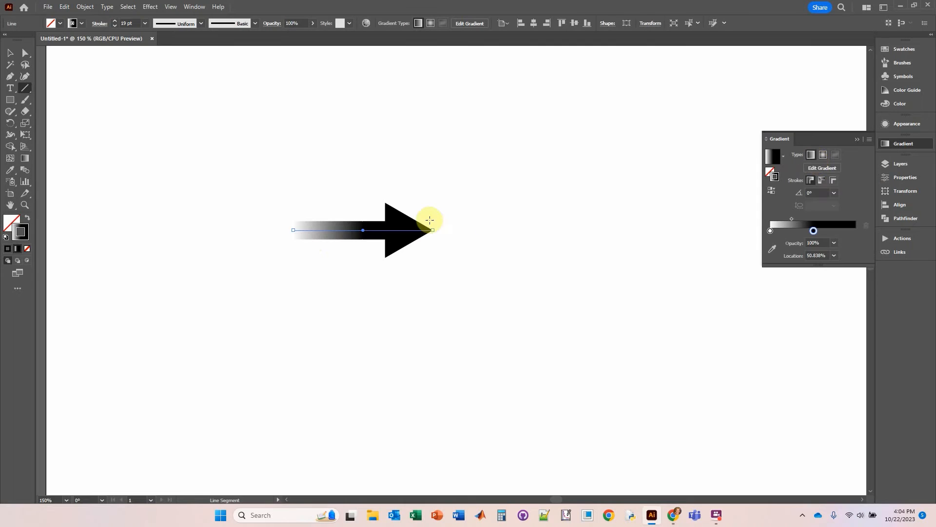
- Move the black stop of the stroke gradient to a location of about 61%
{"action": "mouse_move", "coordinate": [813, 230]}
{"action": "left_mouse_down"}
{"action": "mouse_move", "coordinate": [855, 230]}
{"action": "mouse_move", "coordinate": [826, 230]}
{"action": "left_mouse_up"}
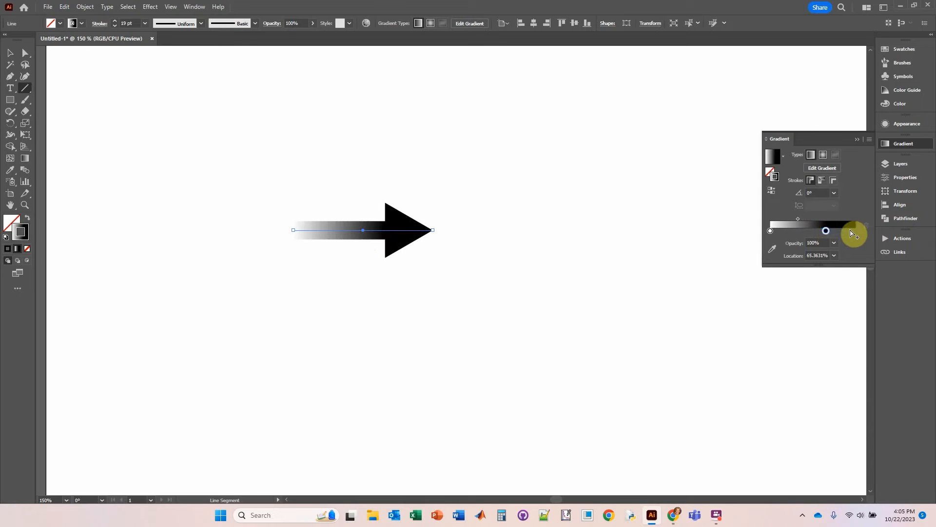
{"action": "left_click_drag", "start_coordinate": [825, 230], "coordinate": [822, 231]}
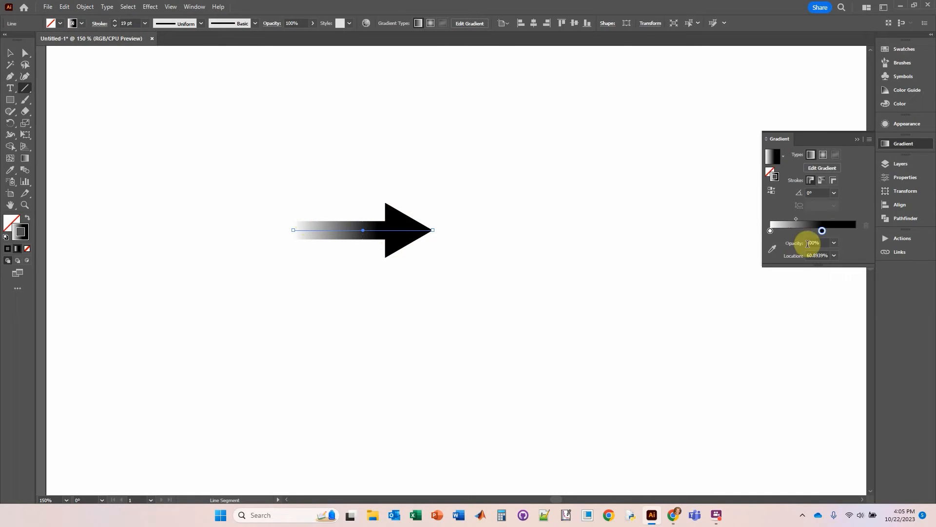
- Move the gradient's black stop to a location of about 98%, and replace the arrow's gradient stroke with solid black
{"action": "left_click_drag", "start_coordinate": [821, 231], "coordinate": [854, 231]}
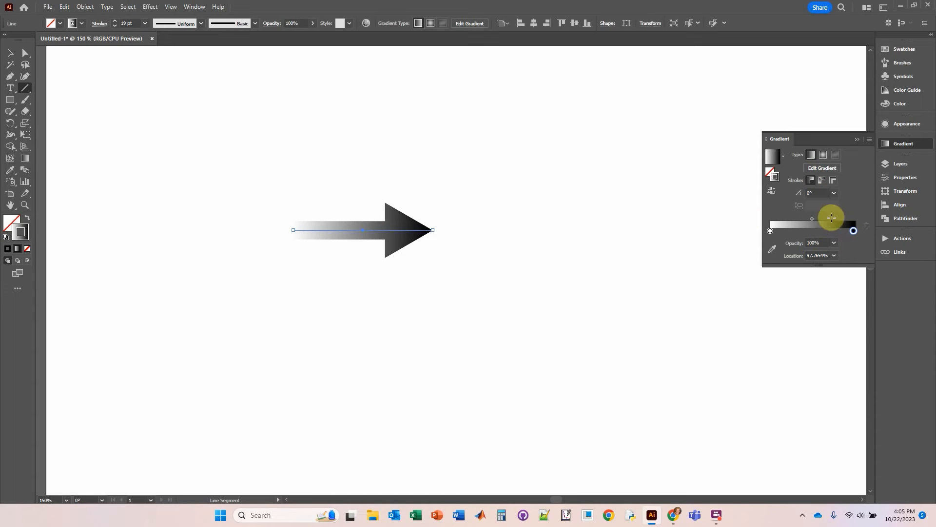
{"action": "left_click", "coordinate": [82, 23]}
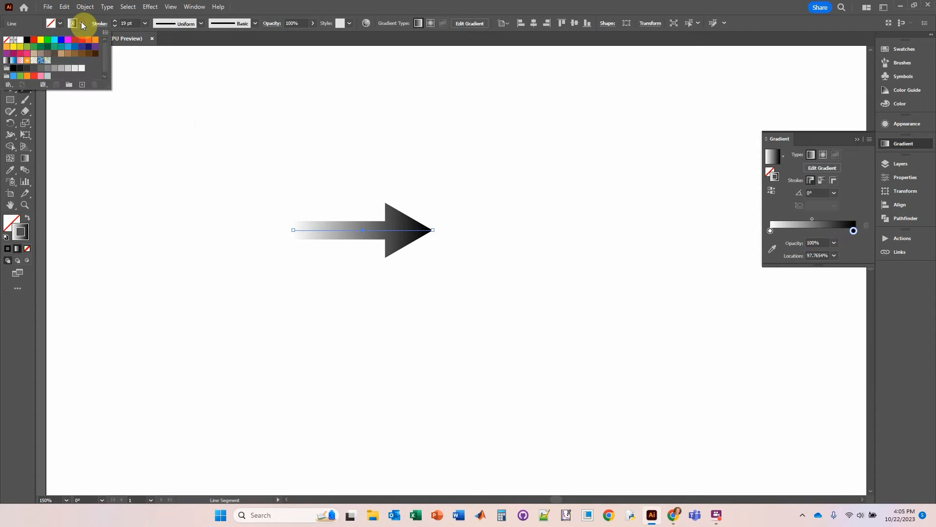
{"action": "left_click", "coordinate": [27, 40]}
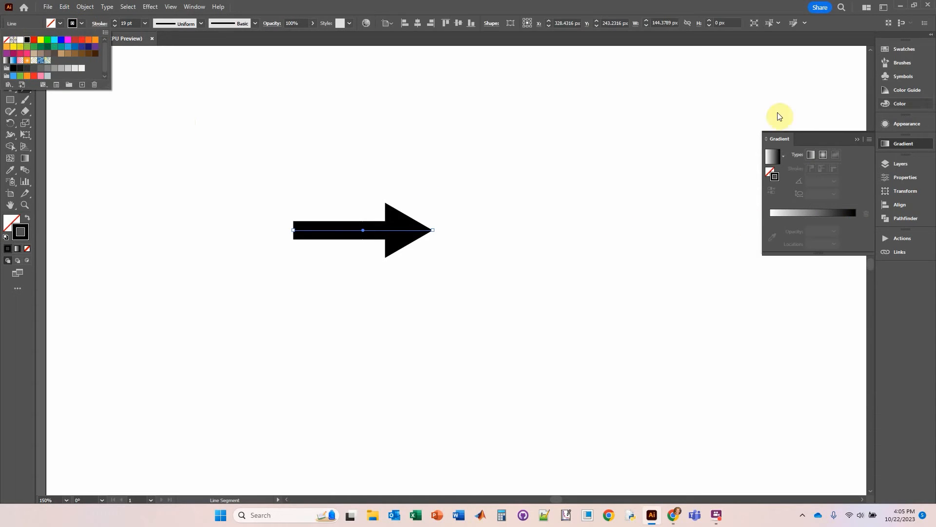
{"action": "left_click", "coordinate": [854, 142]}
{"action": "left_click", "coordinate": [855, 139]}
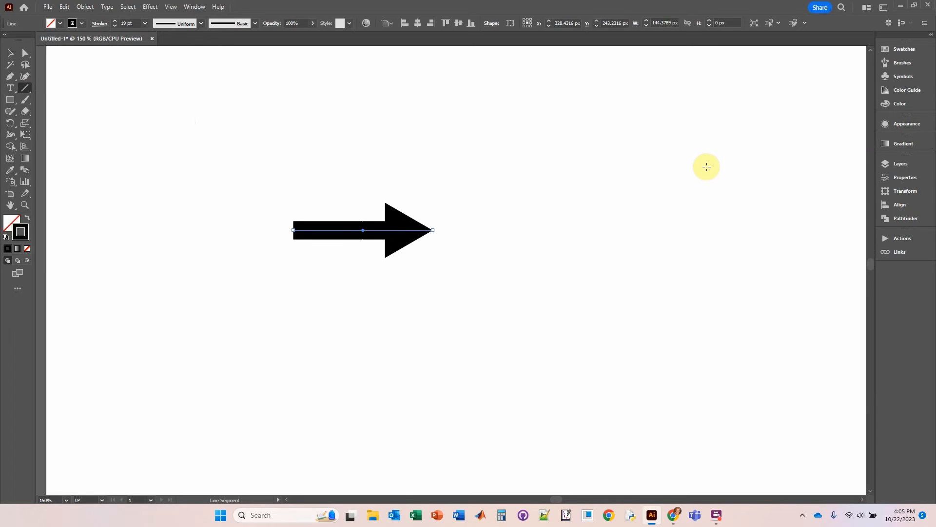
- Expand the arrow's appearance, and expand its fill and stroke into filled shapes
{"action": "left_click", "coordinate": [85, 6]}
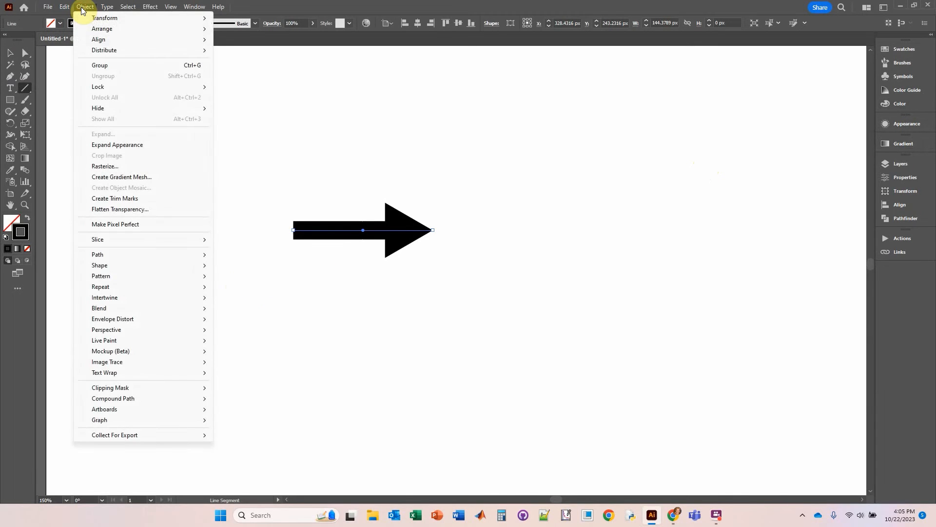
{"action": "left_click", "coordinate": [103, 144]}
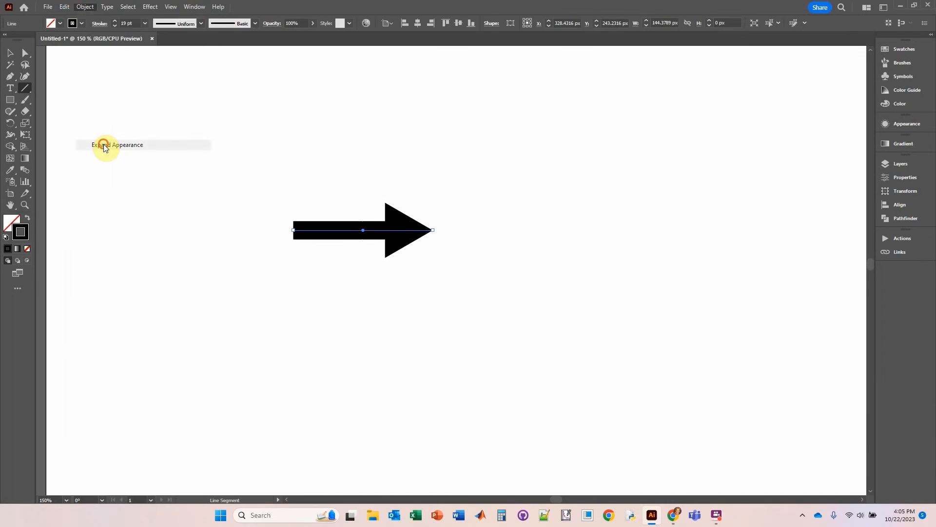
{"action": "left_click", "coordinate": [85, 7]}
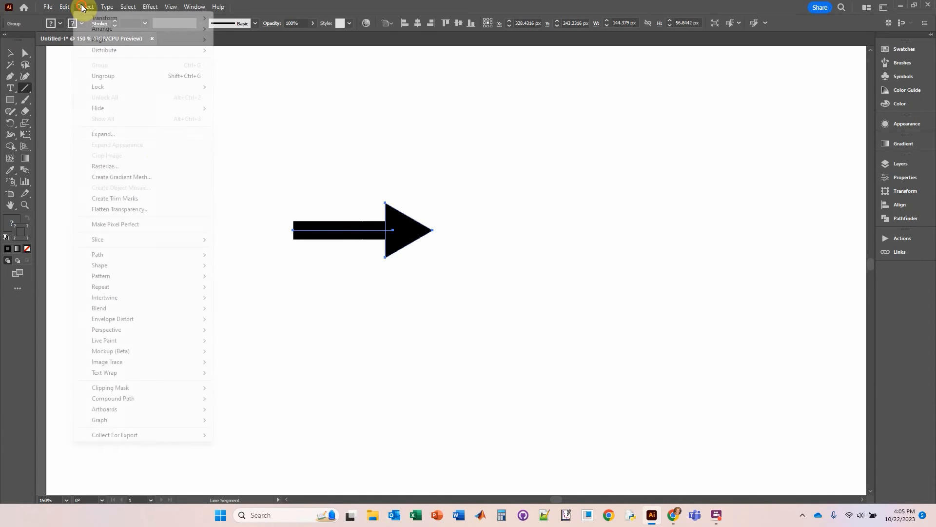
{"action": "left_click", "coordinate": [104, 133]}
{"action": "left_click_drag", "start_coordinate": [314, 98], "coordinate": [513, 109]}
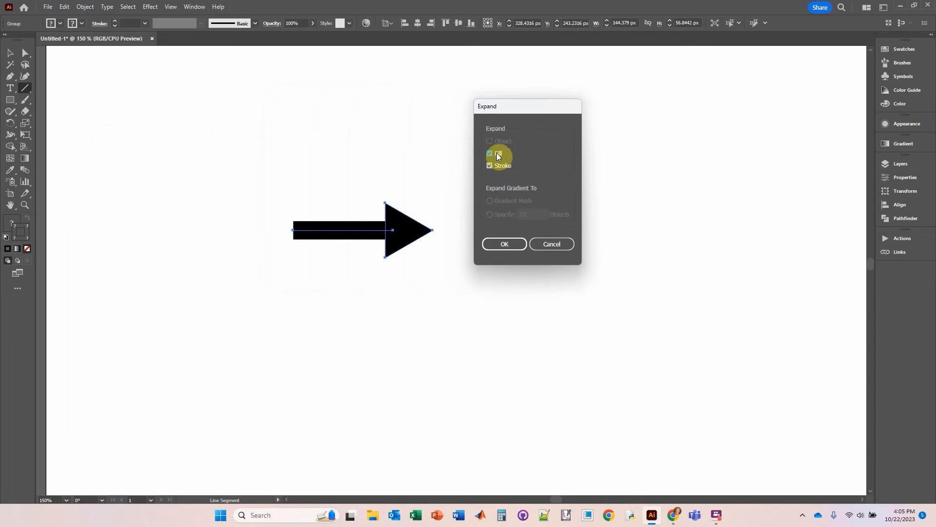
{"action": "left_click", "coordinate": [506, 245]}
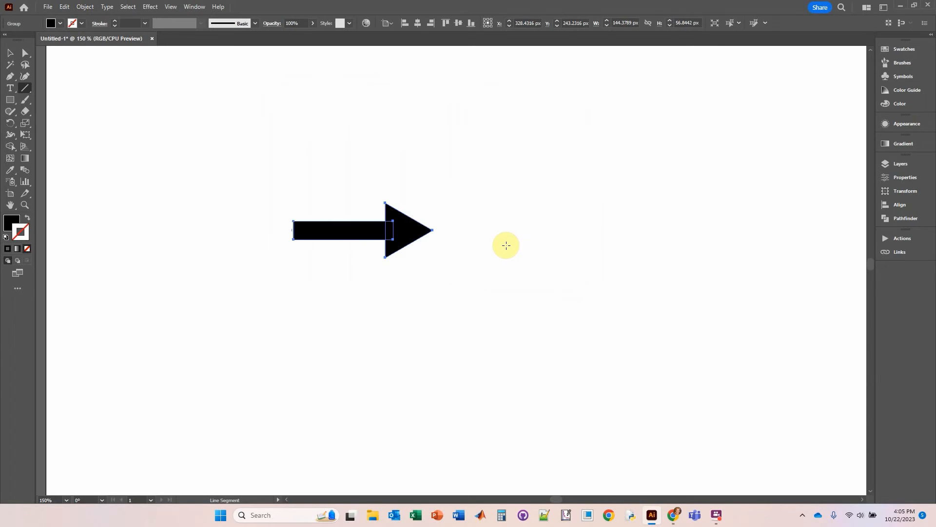
- Merge the arrow's shaft and head into one shape with the Shape Builder tool
{"action": "left_click", "coordinate": [10, 148]}
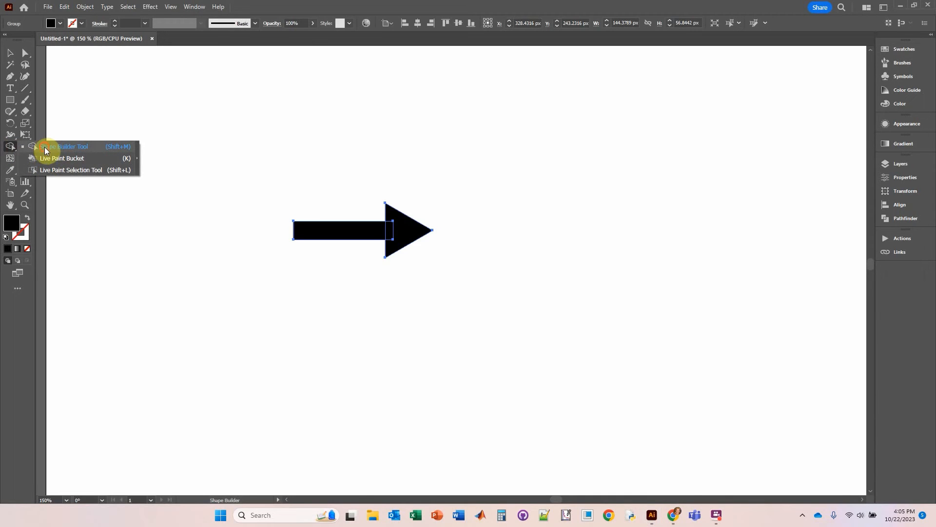
{"action": "left_click", "coordinate": [45, 148]}
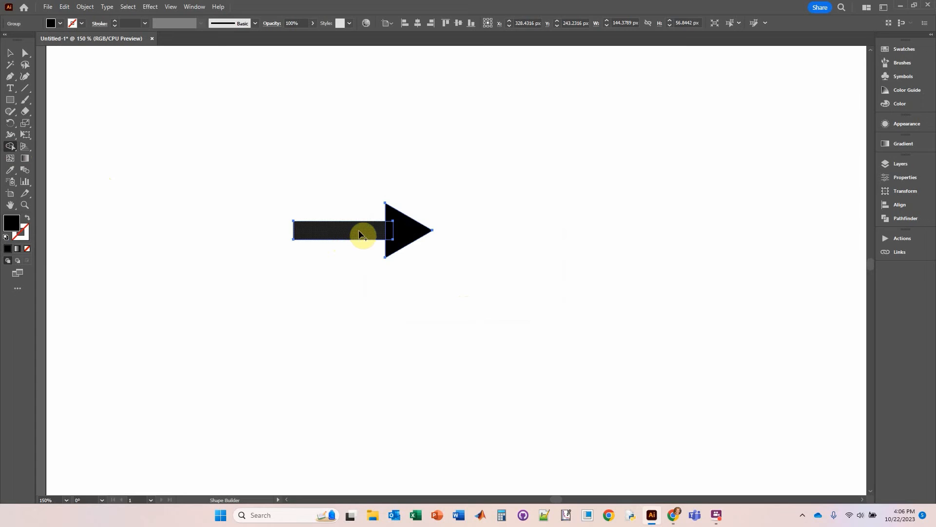
{"action": "left_click_drag", "start_coordinate": [368, 234], "coordinate": [412, 235]}
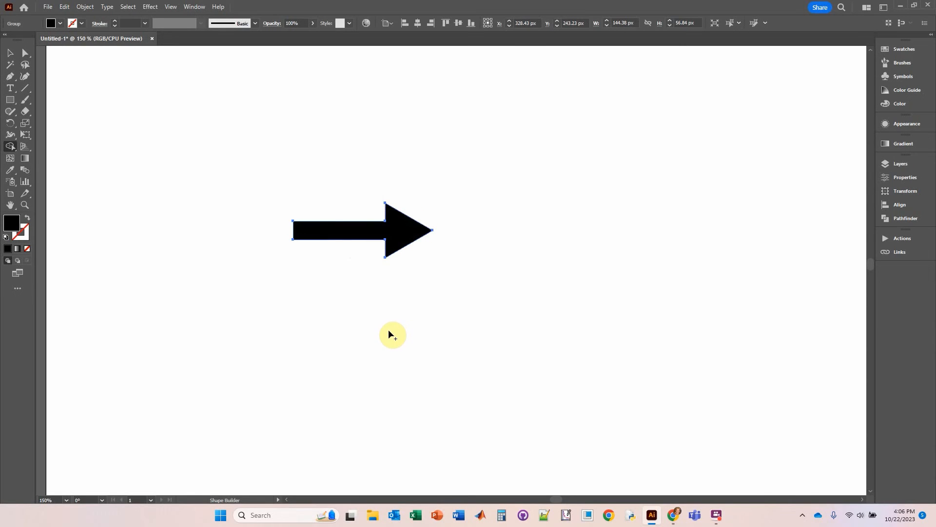
- Fill the merged arrow shape with green
{"action": "left_click", "coordinate": [11, 52]}
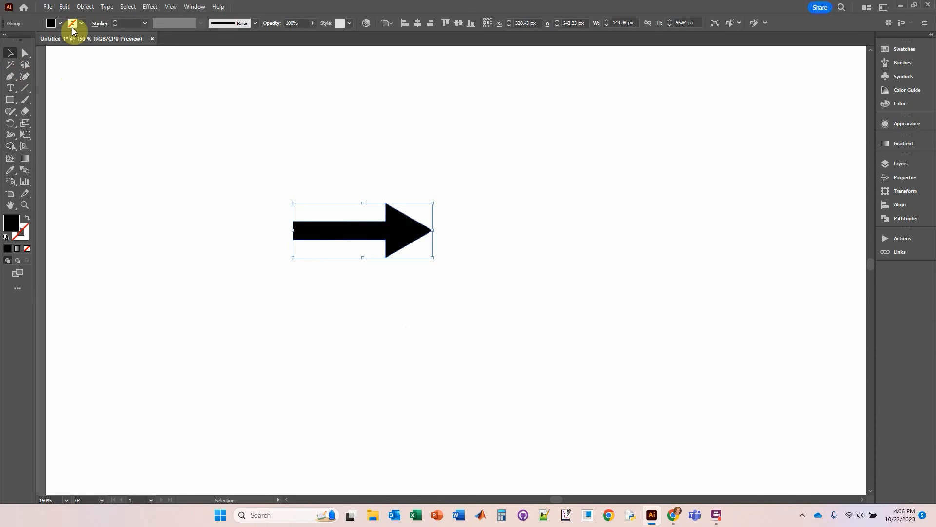
{"action": "left_click", "coordinate": [60, 21]}
{"action": "left_click", "coordinate": [34, 46]}
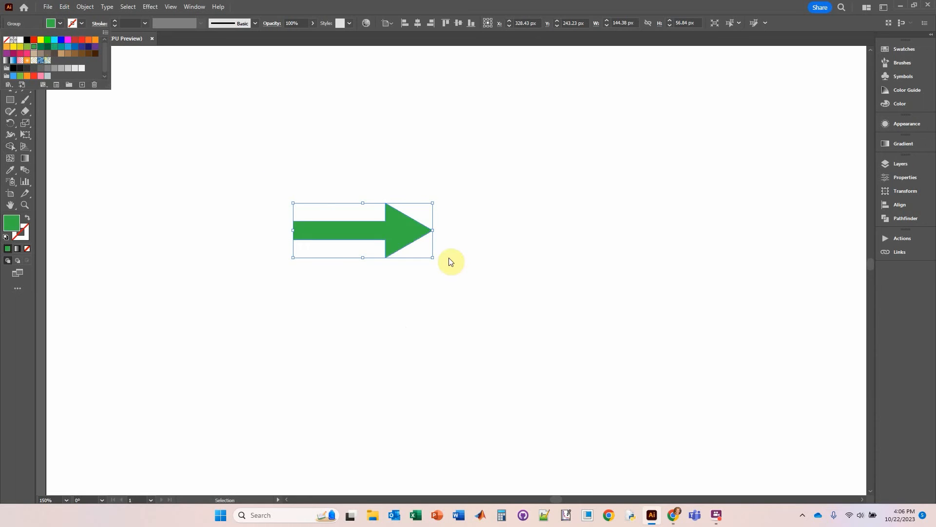
- Outline the green arrow with a dark green 3 pt stroke and deselect it
{"action": "left_click", "coordinate": [82, 23]}
{"action": "left_click", "coordinate": [81, 23]}
{"action": "left_click", "coordinate": [47, 47]}
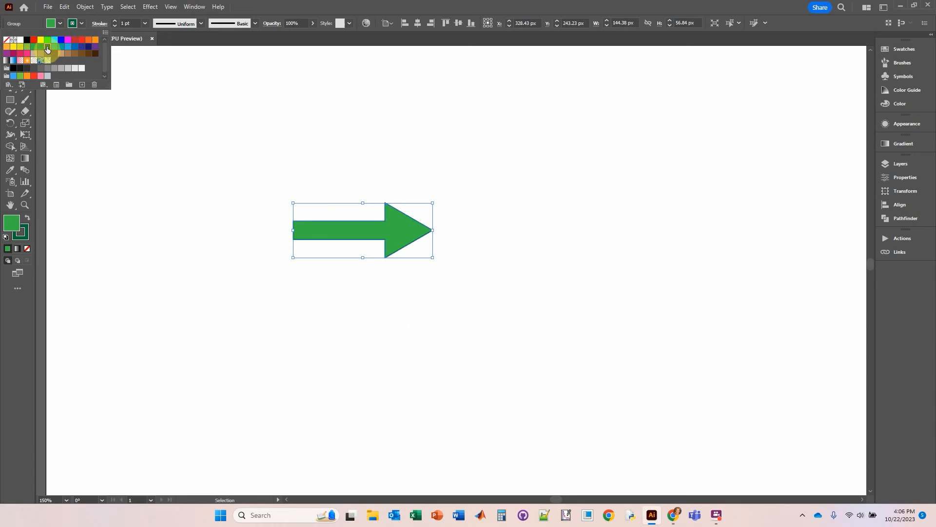
{"action": "left_click", "coordinate": [116, 19]}
{"action": "left_click", "coordinate": [116, 19]}
{"action": "left_click", "coordinate": [116, 19]}
{"action": "left_click", "coordinate": [116, 19]}
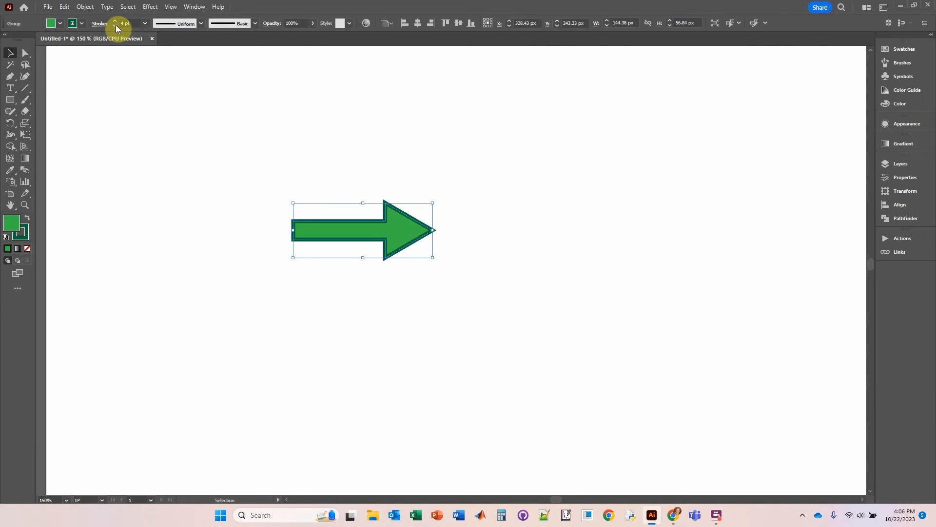
{"action": "left_click", "coordinate": [312, 141]}
- Set up the Pen tool with no fill and a black 3 pt stroke
{"action": "scroll", "coordinate": [312, 140], "scroll_direction": "down", "scroll_amount": 3}
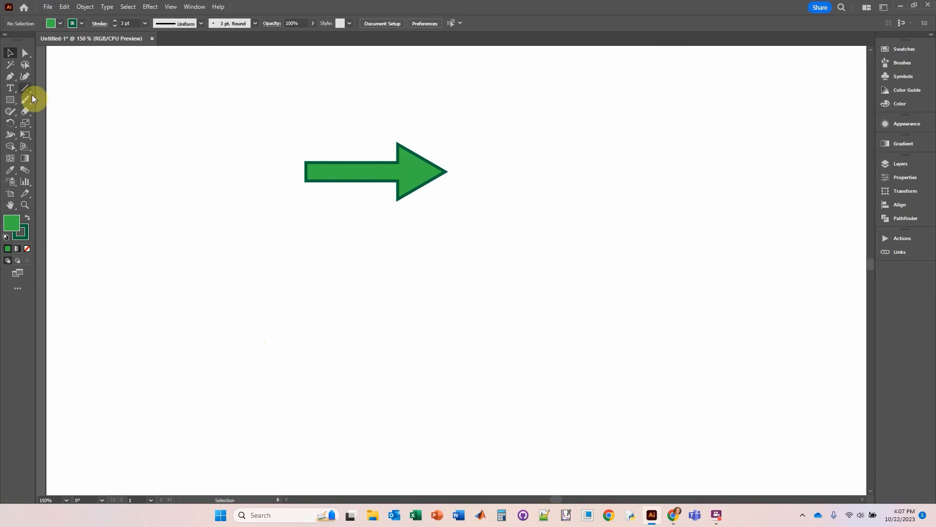
{"action": "left_click", "coordinate": [11, 77]}
{"action": "left_click", "coordinate": [58, 23]}
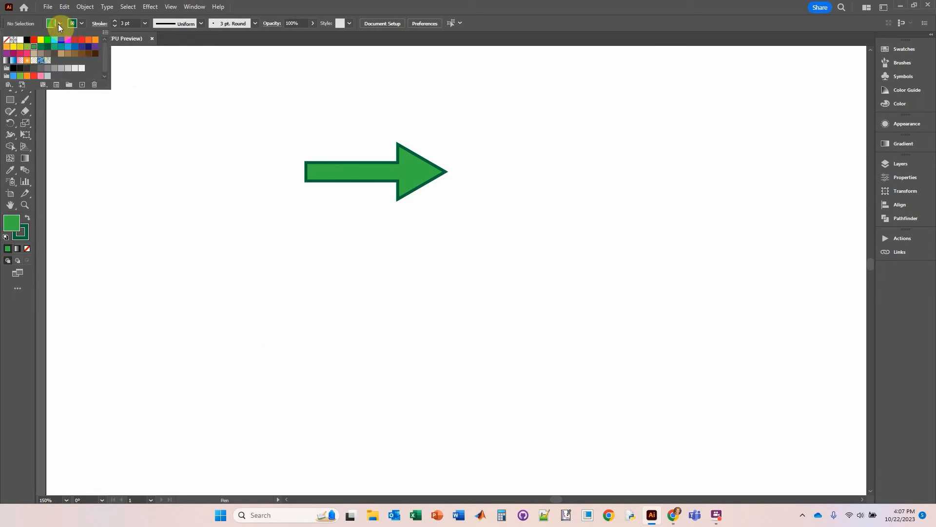
{"action": "left_click", "coordinate": [6, 39]}
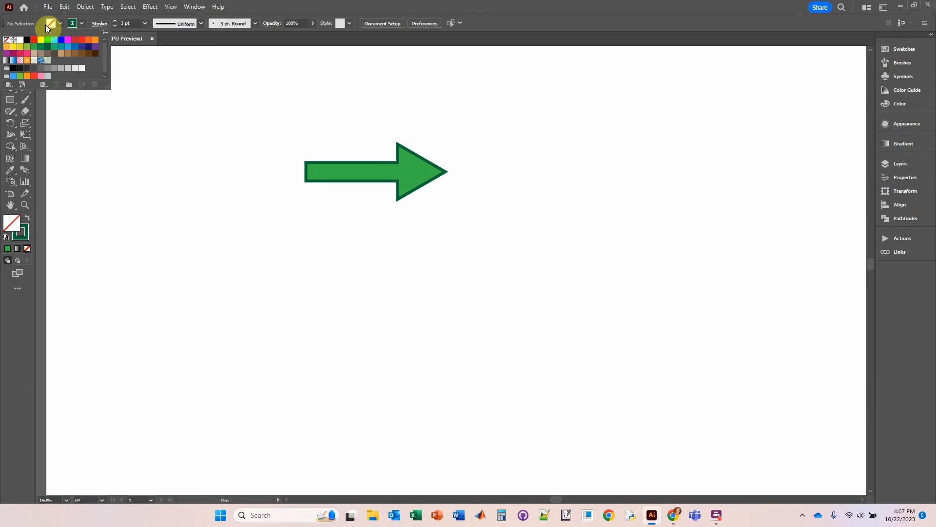
{"action": "left_click", "coordinate": [81, 23]}
{"action": "left_click", "coordinate": [81, 24]}
{"action": "left_click", "coordinate": [26, 39]}
{"action": "left_click", "coordinate": [110, 19]}
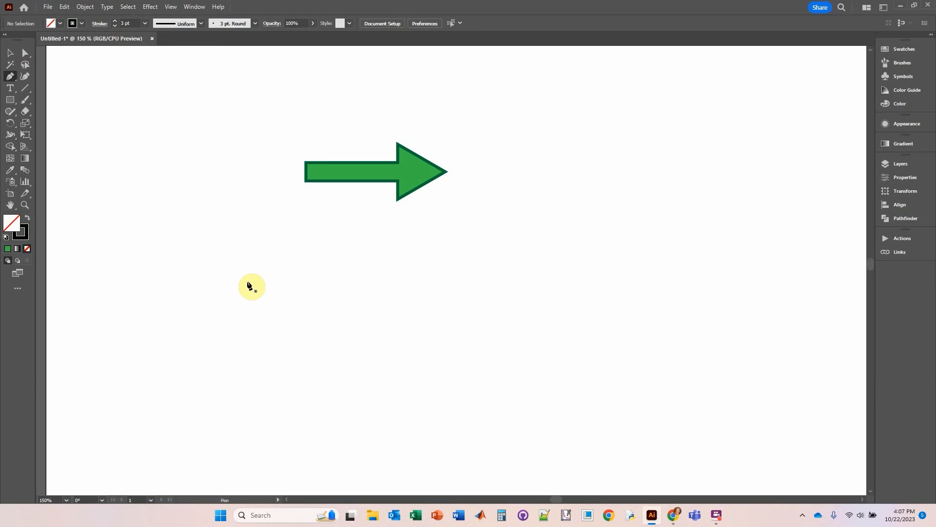
- Draw an open stepped path of four straight segments, about 156 px wide and 113 px high, below the green arrow
{"action": "left_click", "coordinate": [240, 249]}
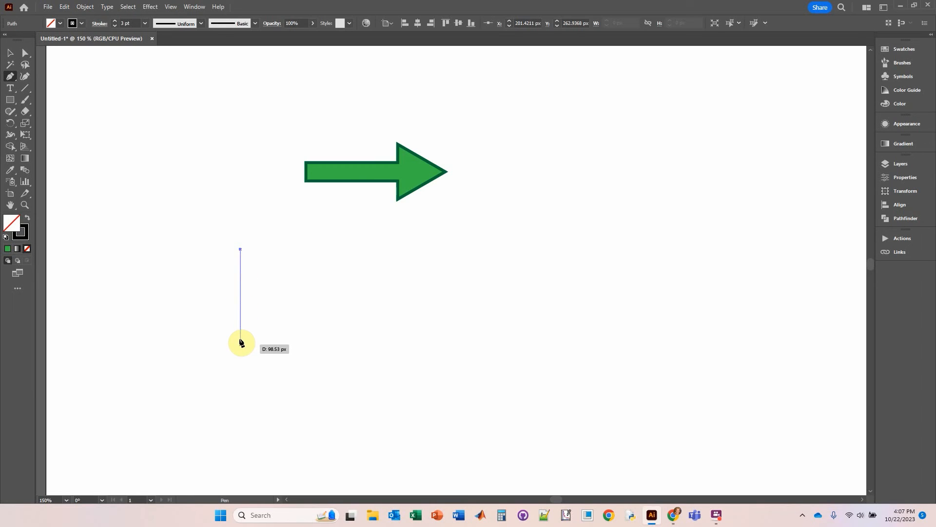
{"action": "left_click", "coordinate": [240, 358]}
{"action": "left_click", "coordinate": [338, 358]}
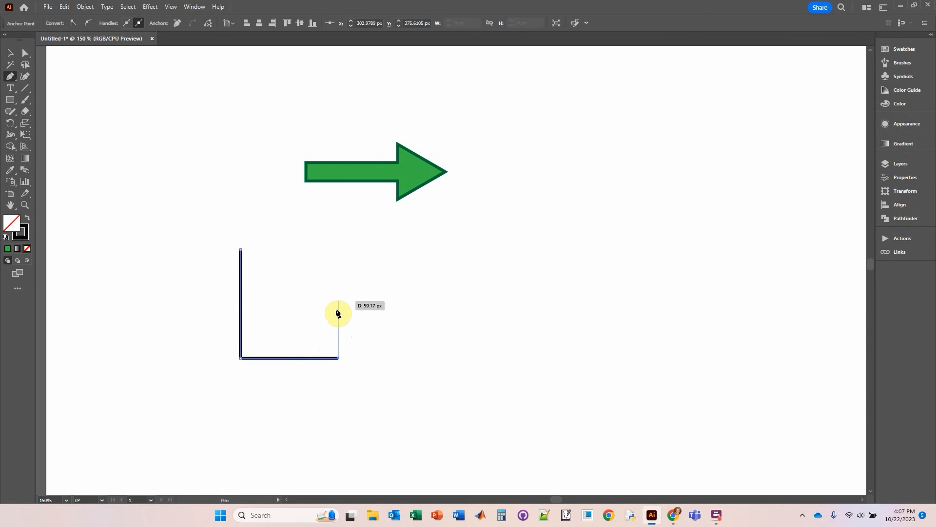
{"action": "left_click", "coordinate": [338, 300]}
{"action": "left_click", "coordinate": [391, 300]}
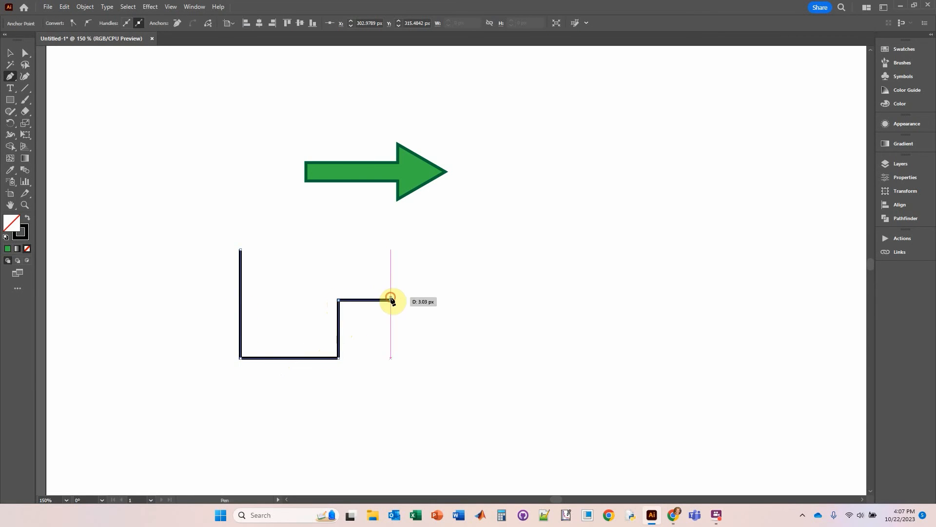
{"action": "key", "text": "Escape"}
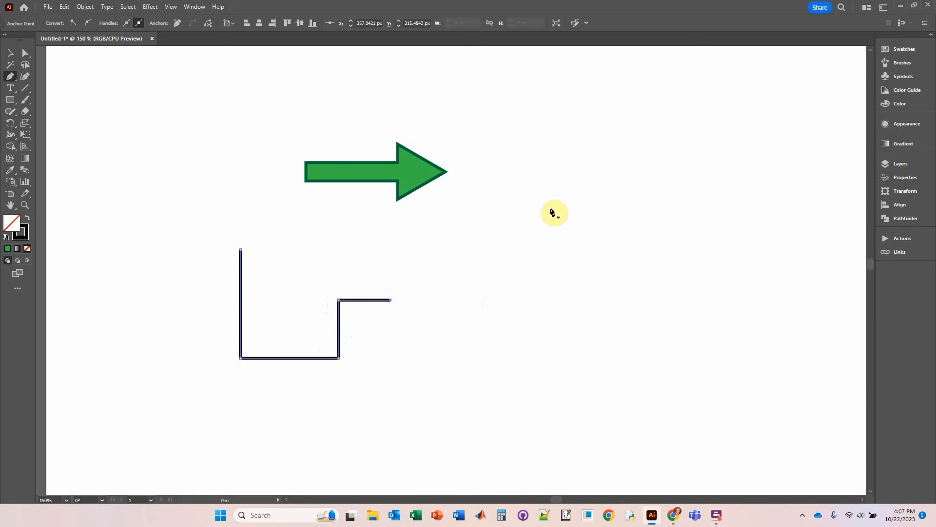
{"action": "left_click", "coordinate": [8, 55]}
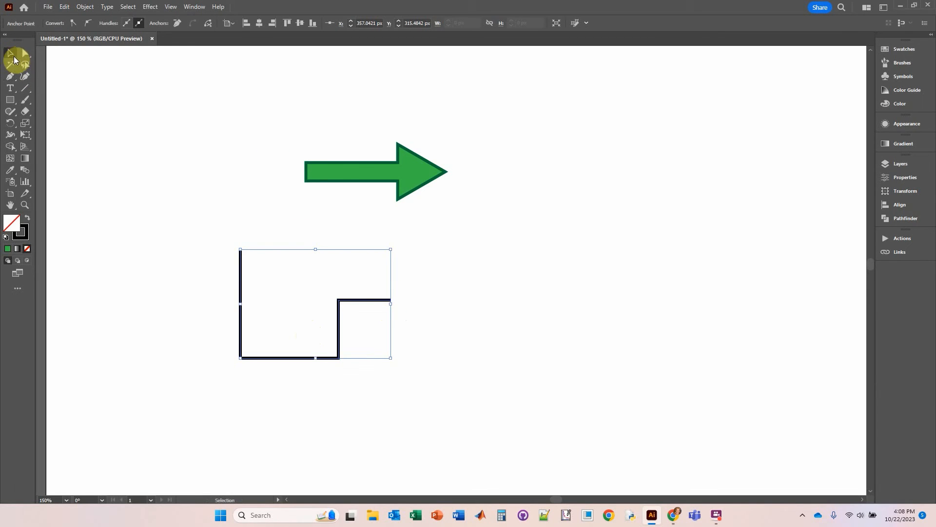
{"action": "left_click", "coordinate": [149, 215]}
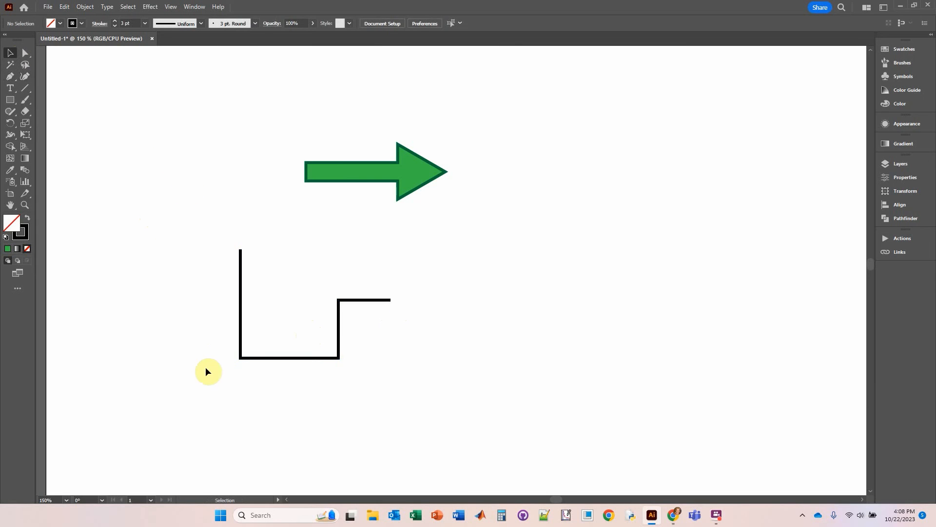
- Add a solid triangular arrowhead to the end of the stepped path
{"action": "left_click", "coordinate": [319, 357]}
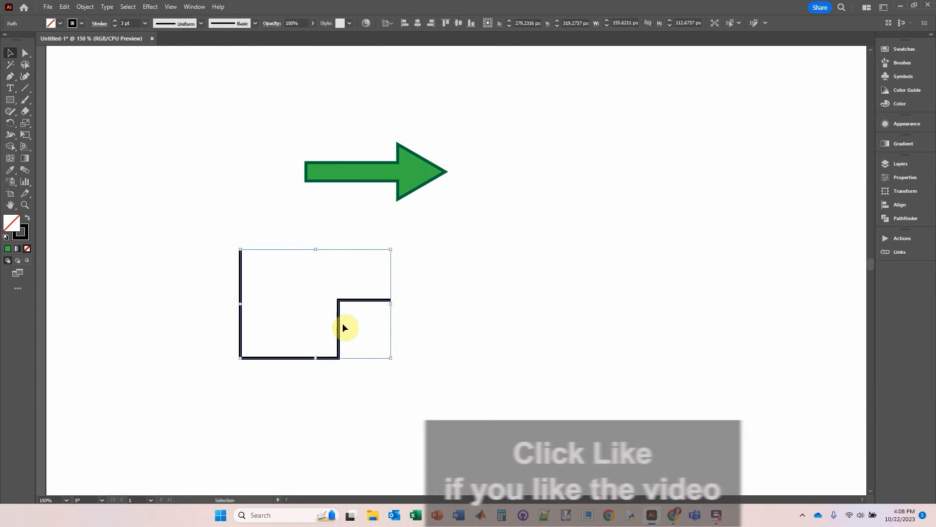
{"action": "left_click", "coordinate": [100, 24]}
{"action": "left_click", "coordinate": [87, 128]}
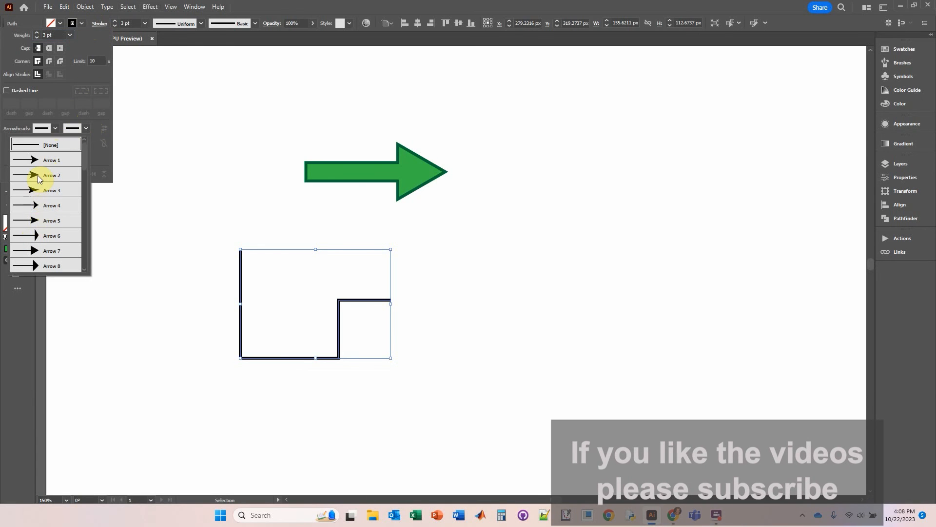
{"action": "left_click", "coordinate": [37, 175]}
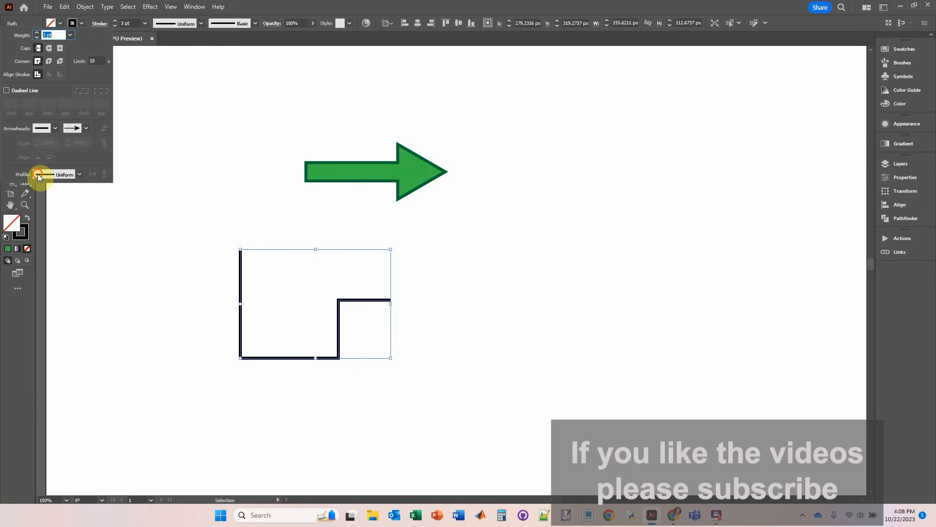
{"action": "left_click", "coordinate": [87, 129]}
{"action": "left_click", "coordinate": [38, 216]}
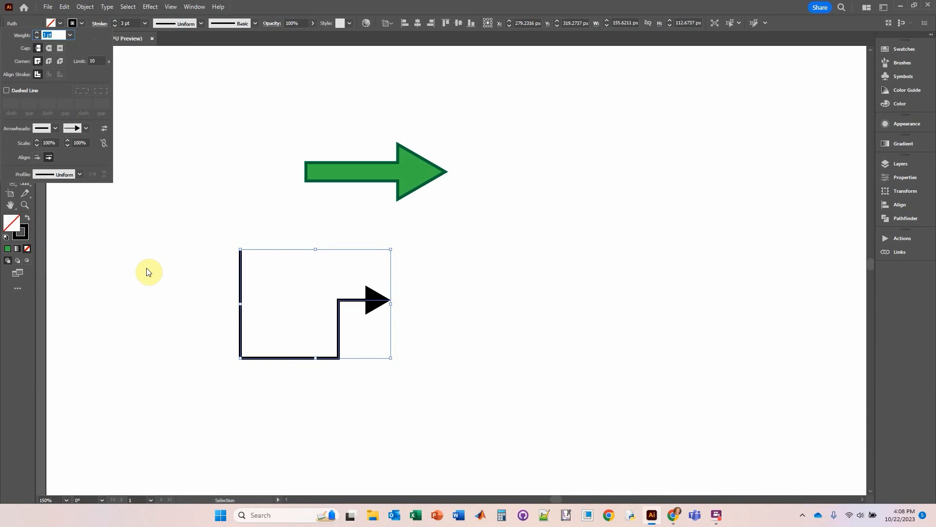
- Scale the end arrowhead to 60% and set the stepped path's stroke weight to 4 pt
{"action": "left_click", "coordinate": [87, 143]}
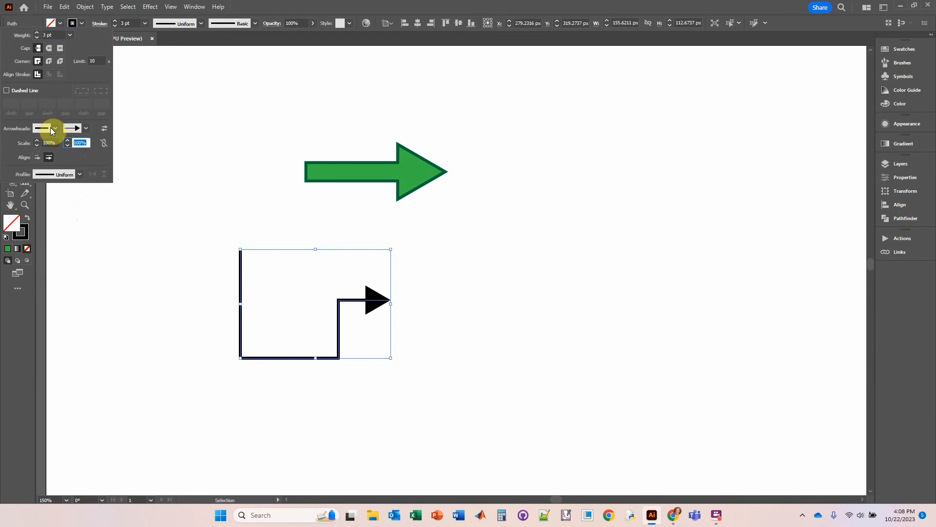
{"action": "type", "text": "60"}
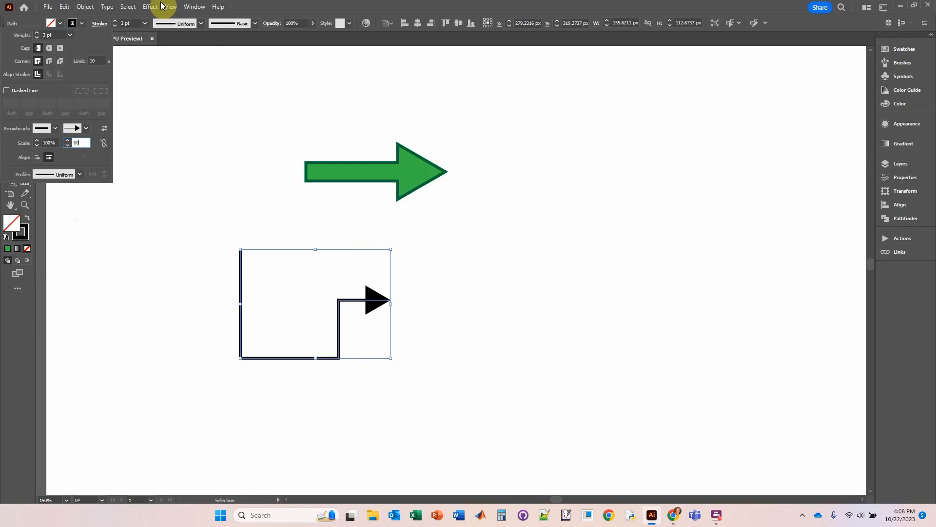
{"action": "key", "text": "Return"}
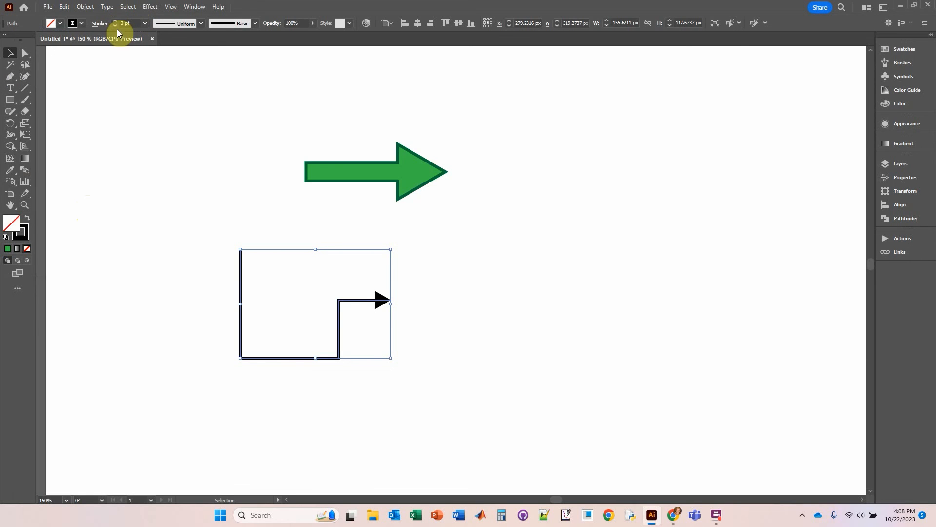
{"action": "left_click", "coordinate": [115, 21]}
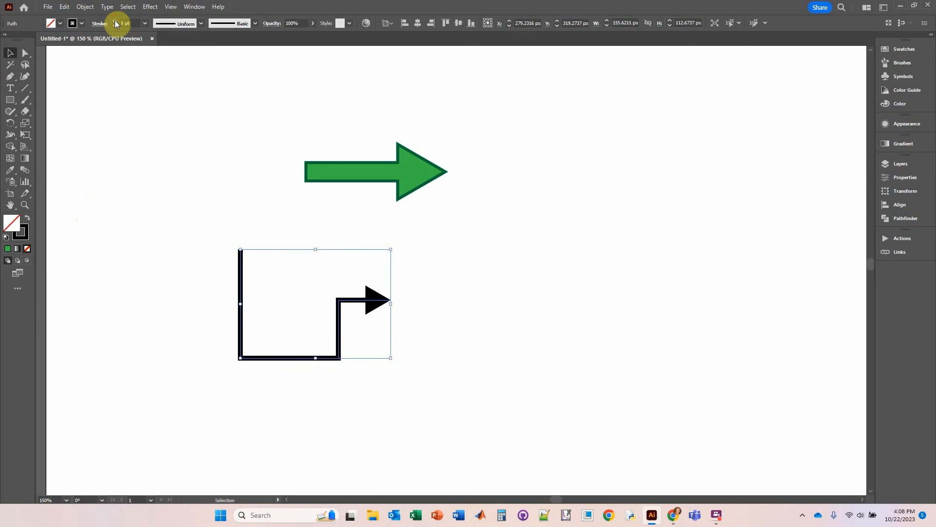
{"action": "left_click", "coordinate": [115, 26]}
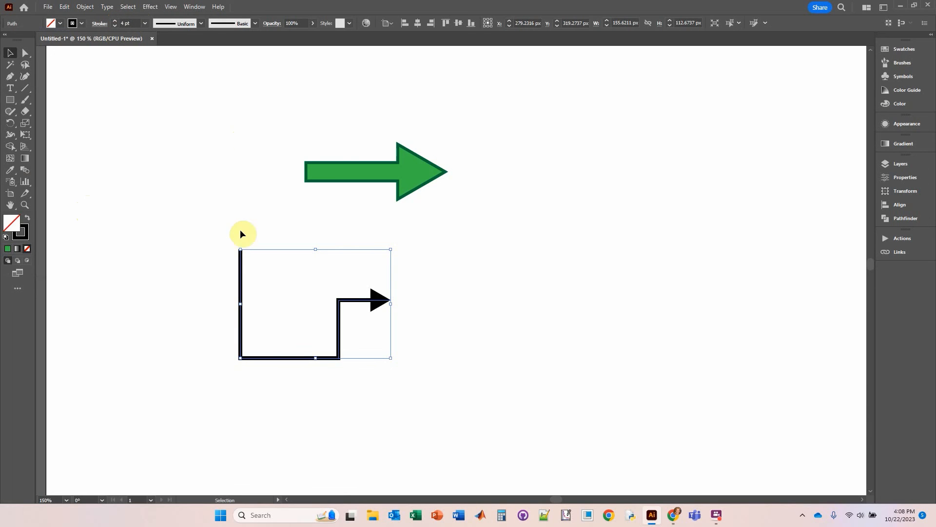
- Apply a Round Corners effect with a 13 px radius to the stepped arrow path and deselect it
{"action": "left_click", "coordinate": [193, 351]}
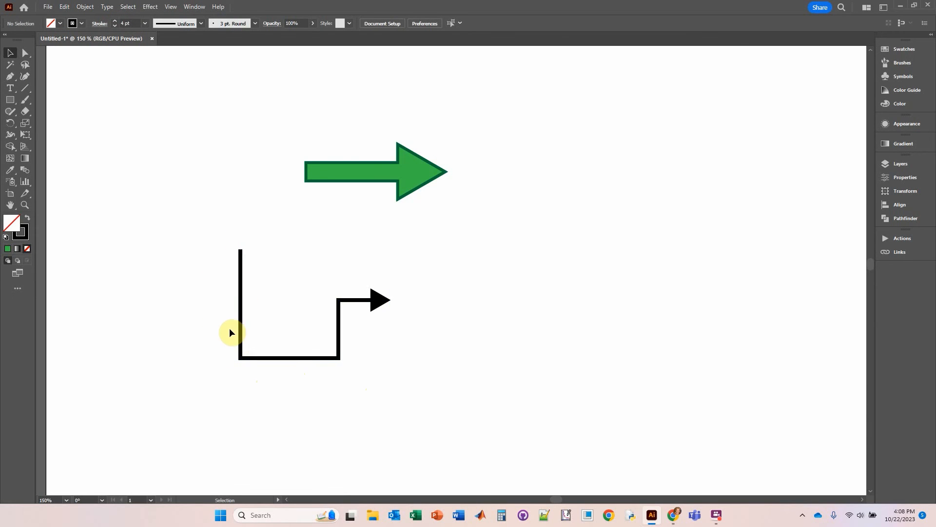
{"action": "left_click", "coordinate": [344, 299]}
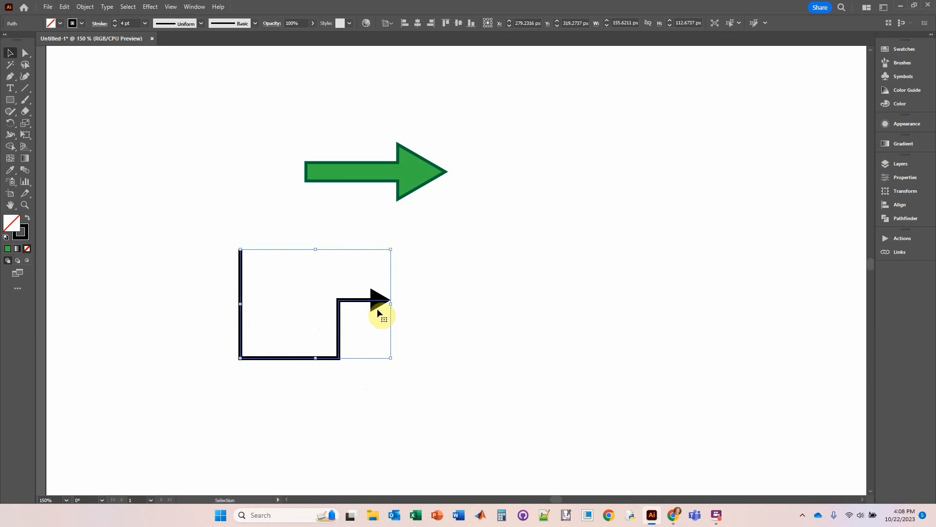
{"action": "left_click", "coordinate": [148, 7]}
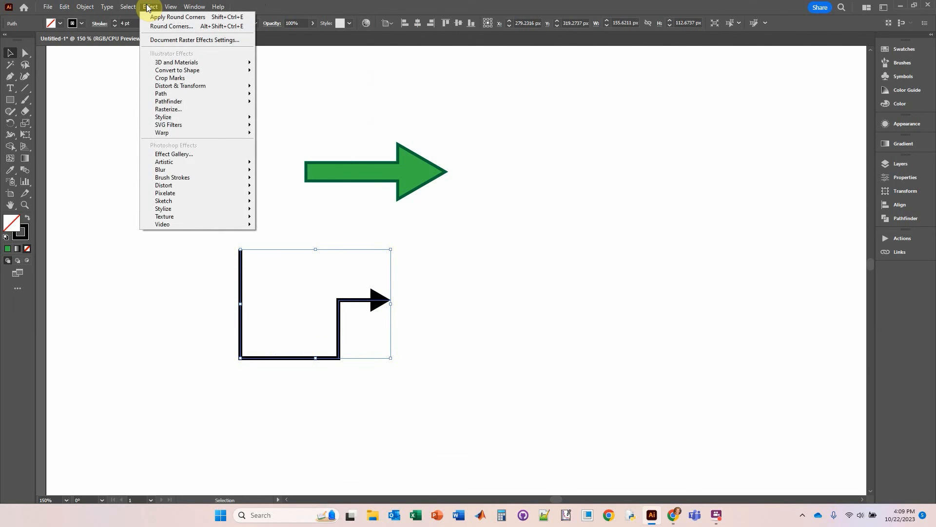
{"action": "mouse_move", "coordinate": [163, 117]}
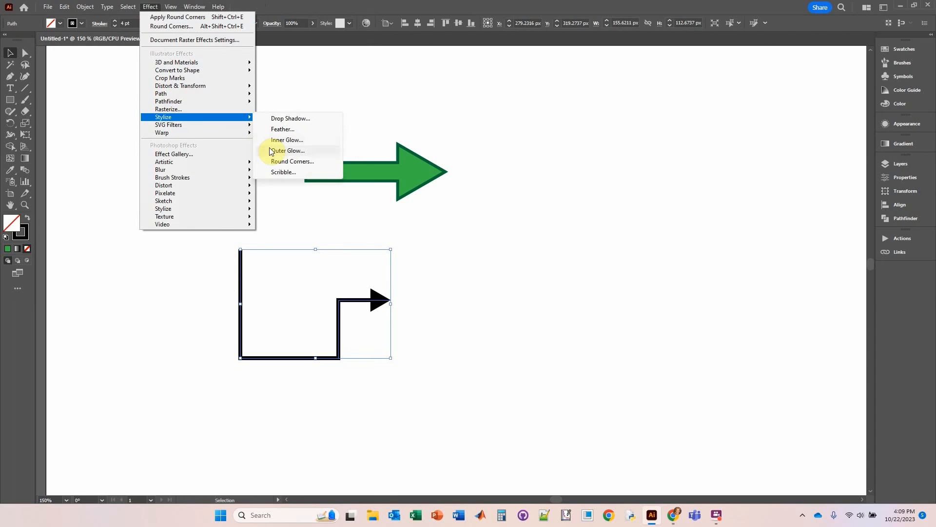
{"action": "left_click", "coordinate": [288, 162]}
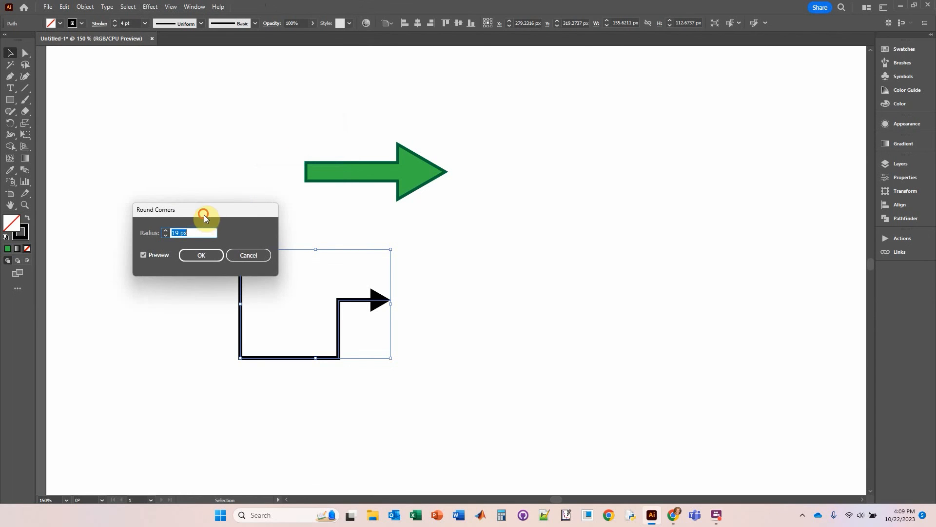
{"action": "left_click_drag", "start_coordinate": [204, 215], "coordinate": [196, 126]}
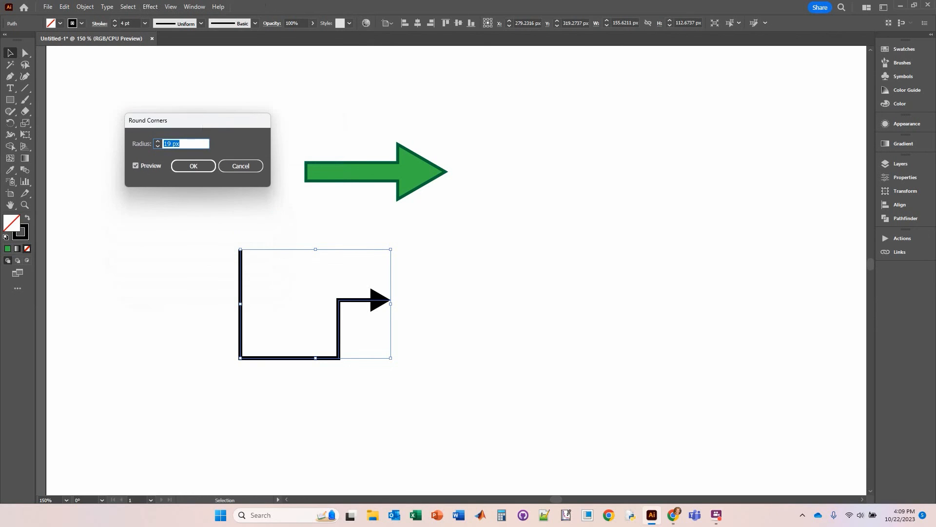
{"action": "left_click", "coordinate": [157, 141]}
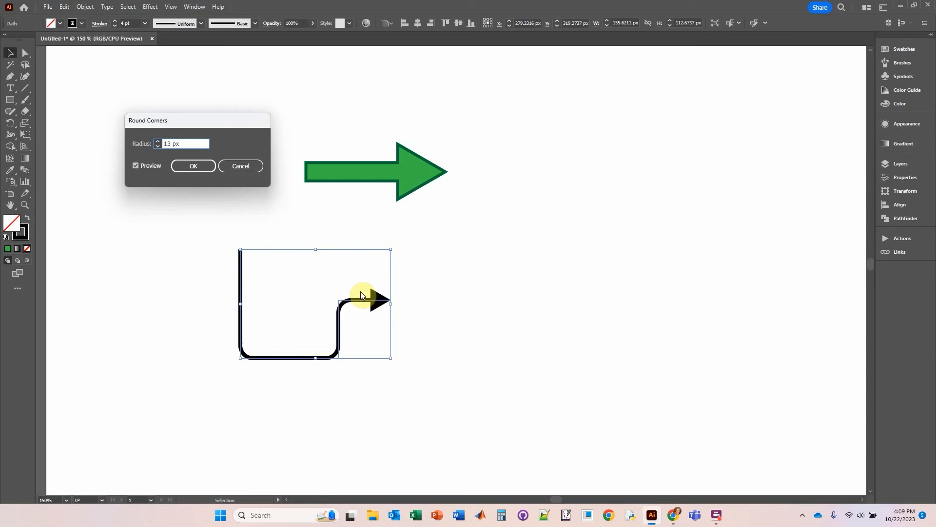
{"action": "left_click", "coordinate": [199, 166]}
{"action": "left_click", "coordinate": [287, 125]}
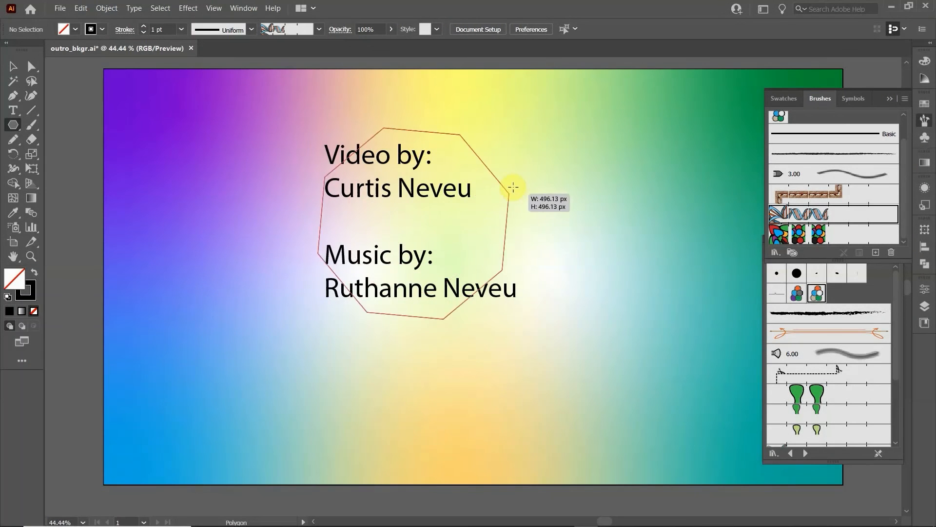
- Draw an eight-sided polygon around the credits text and stroke it with the DNA helix pattern brush
{"action": "mouse_move", "coordinate": [513, 187]}
{"action": "left_mouse_down"}
{"action": "mouse_move", "coordinate": [547, 157]}
{"action": "mouse_move", "coordinate": [554, 168]}
{"action": "left_mouse_up"}
{"action": "left_click", "coordinate": [838, 213]}
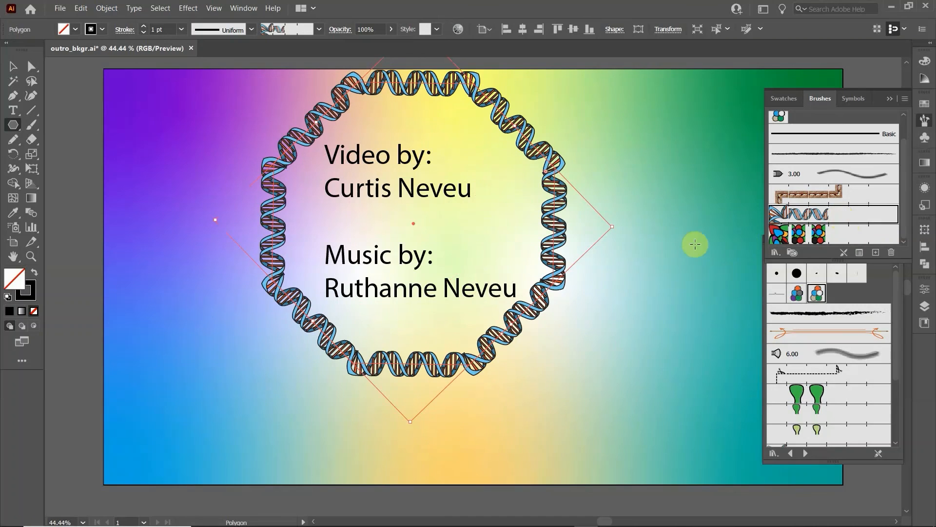